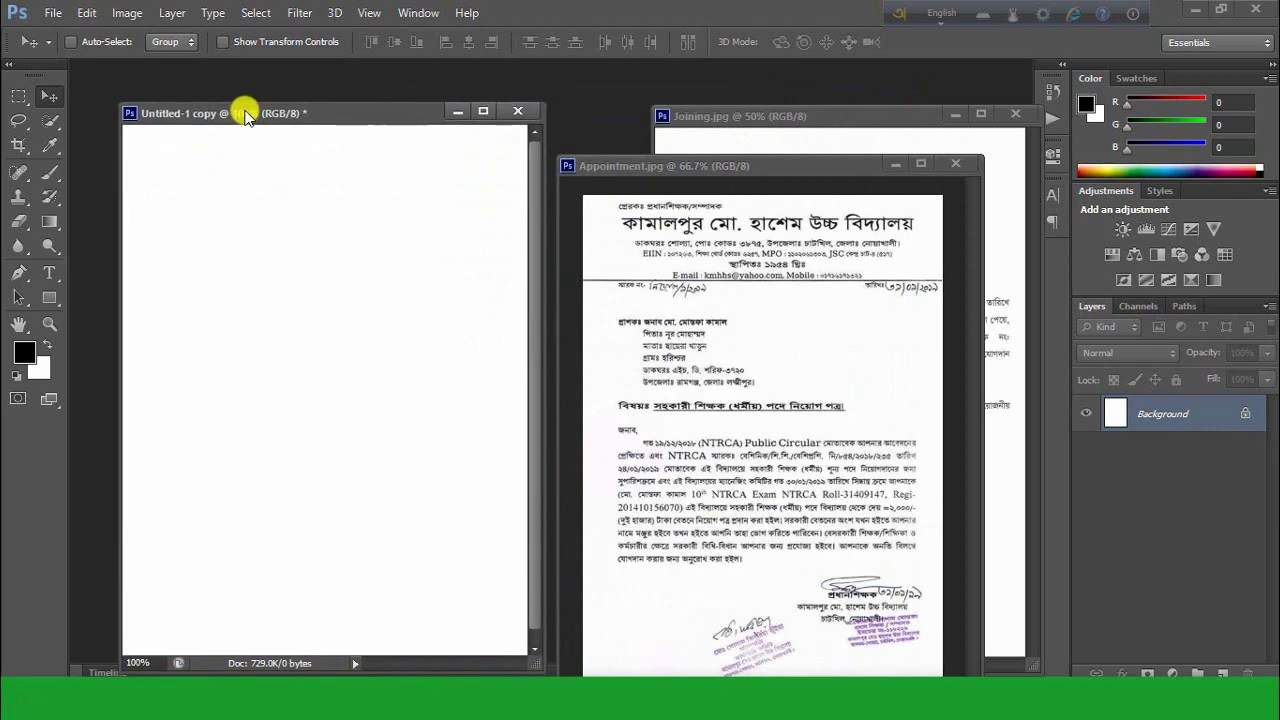
Close Appointment.jpg and copy the Joining.jpg page into the blank Untitled-1 copy document as a new layer
left_click(955, 168)
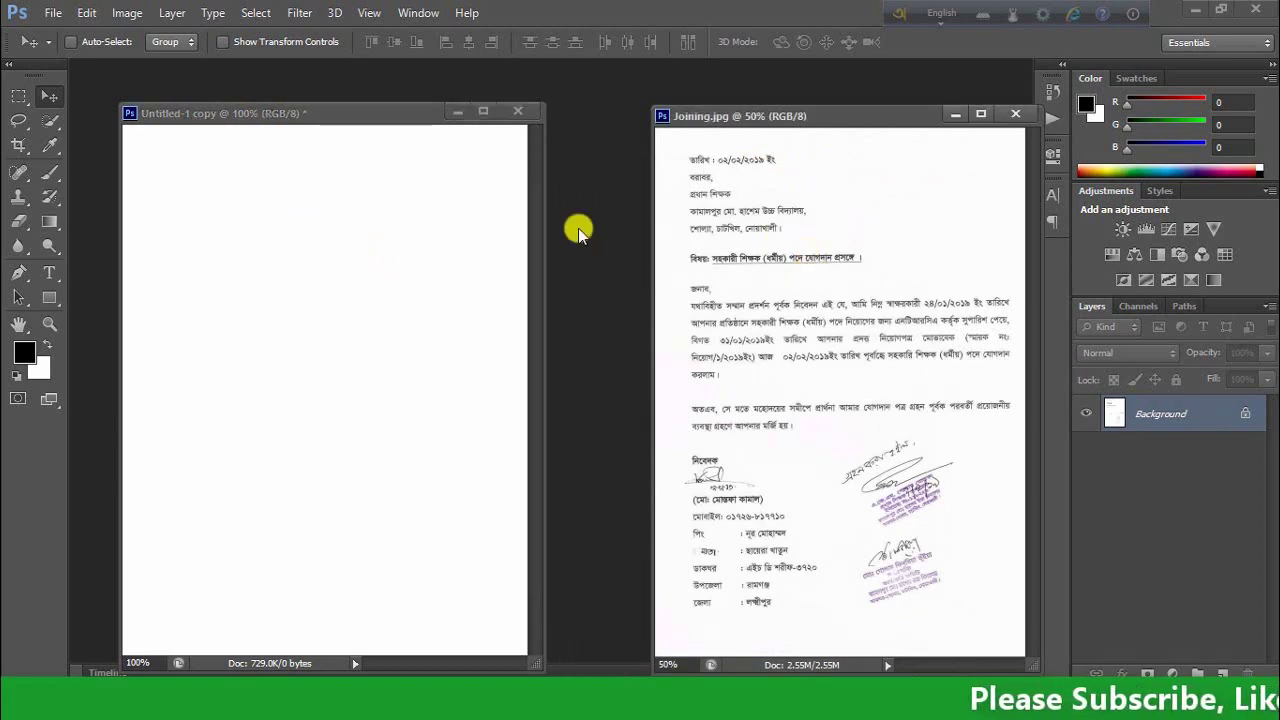
left_click(740, 262)
left_click_drag(740, 262, 255, 318)
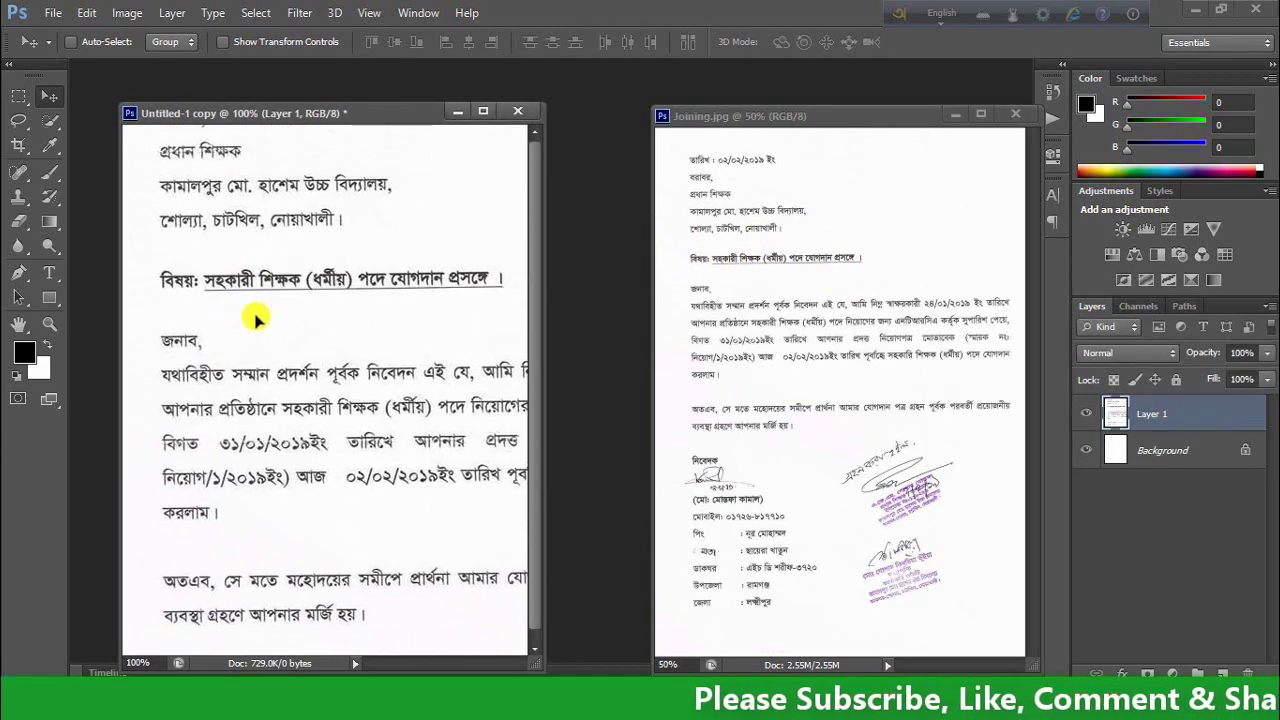
Scale the pasted Joining letter to about 54.7% width and 55.8% height and position it to fill the page
key("ctrl+t")
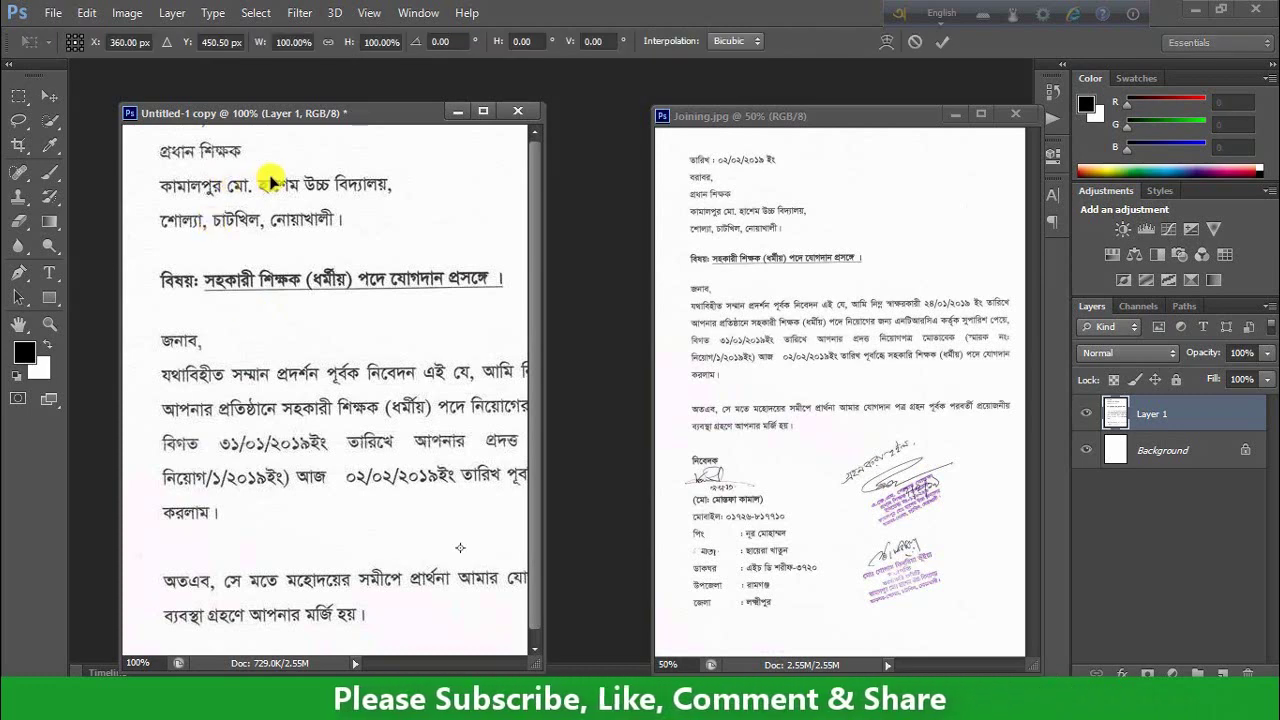
left_click_drag(283, 210, 305, 330)
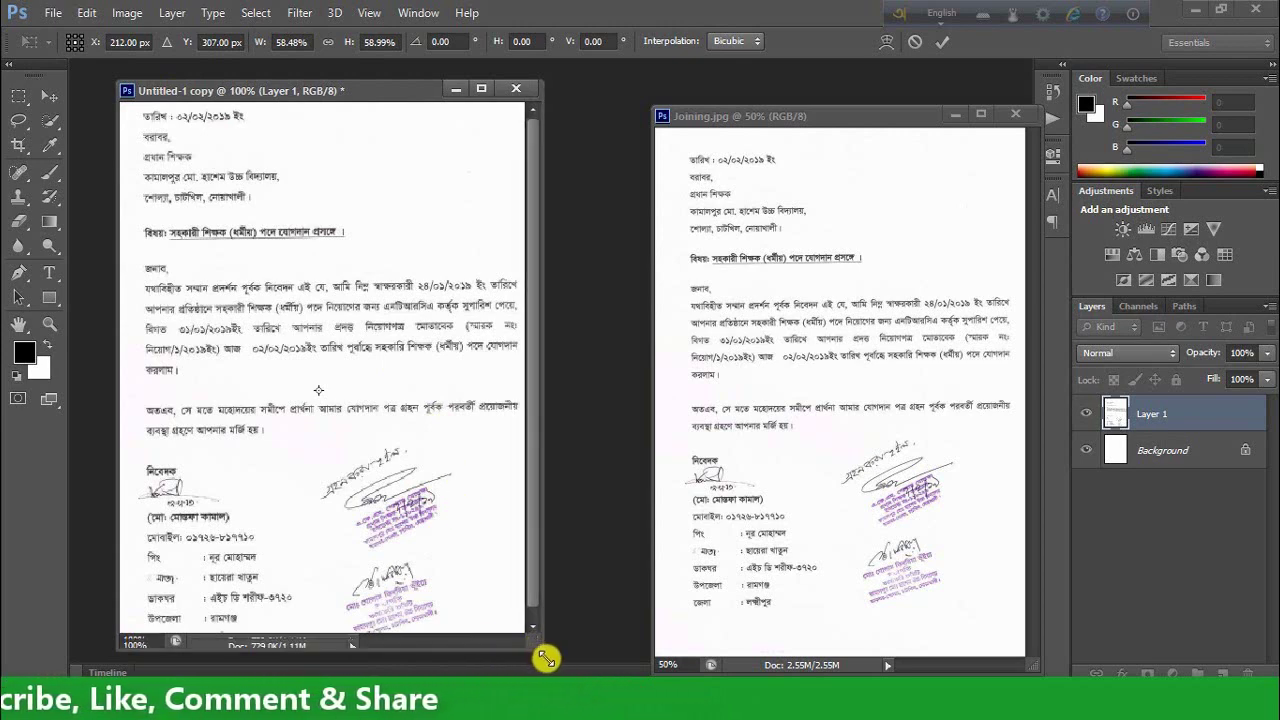
left_click_drag(547, 655, 554, 660)
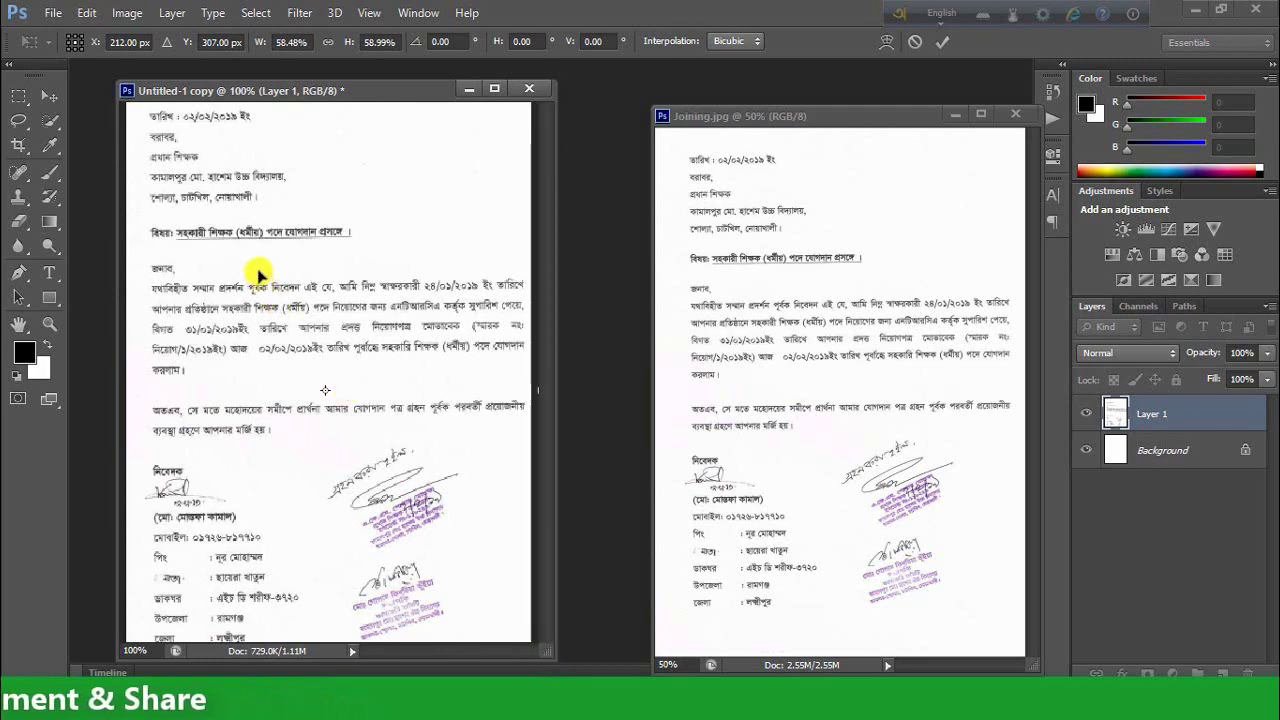
left_click_drag(273, 298, 281, 316)
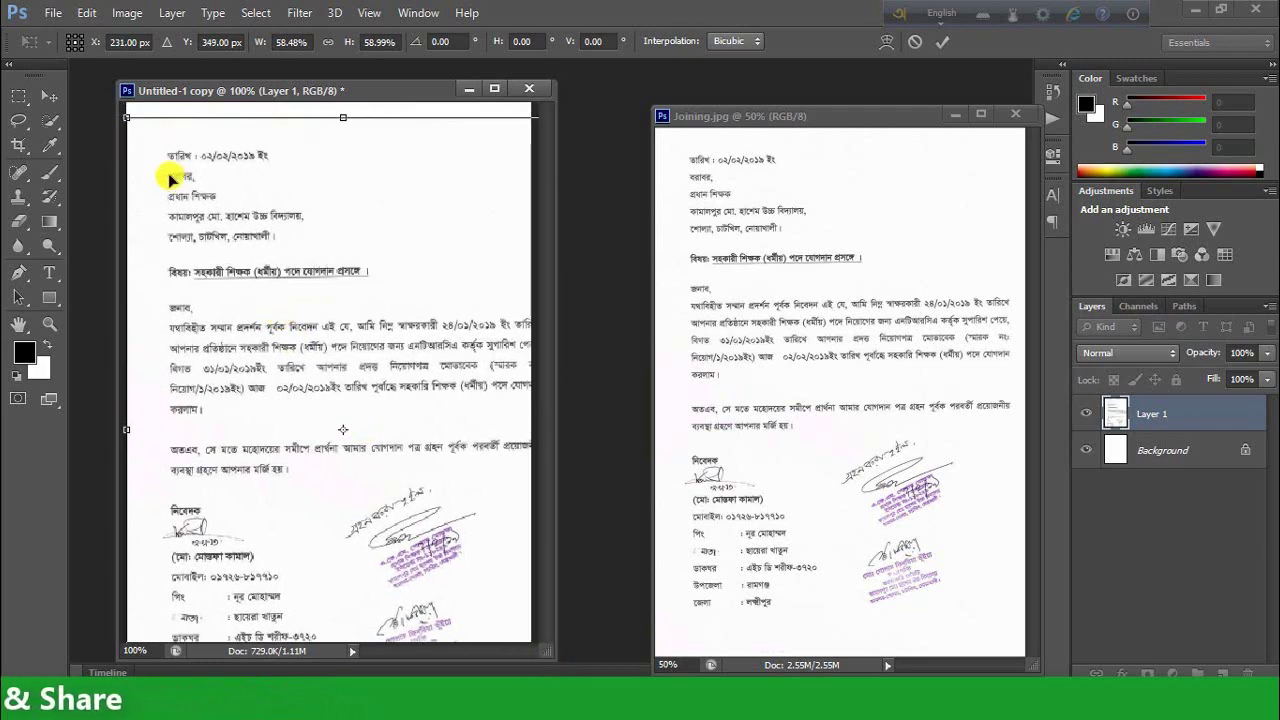
left_click_drag(129, 117, 134, 120)
left_click_drag(188, 178, 215, 225)
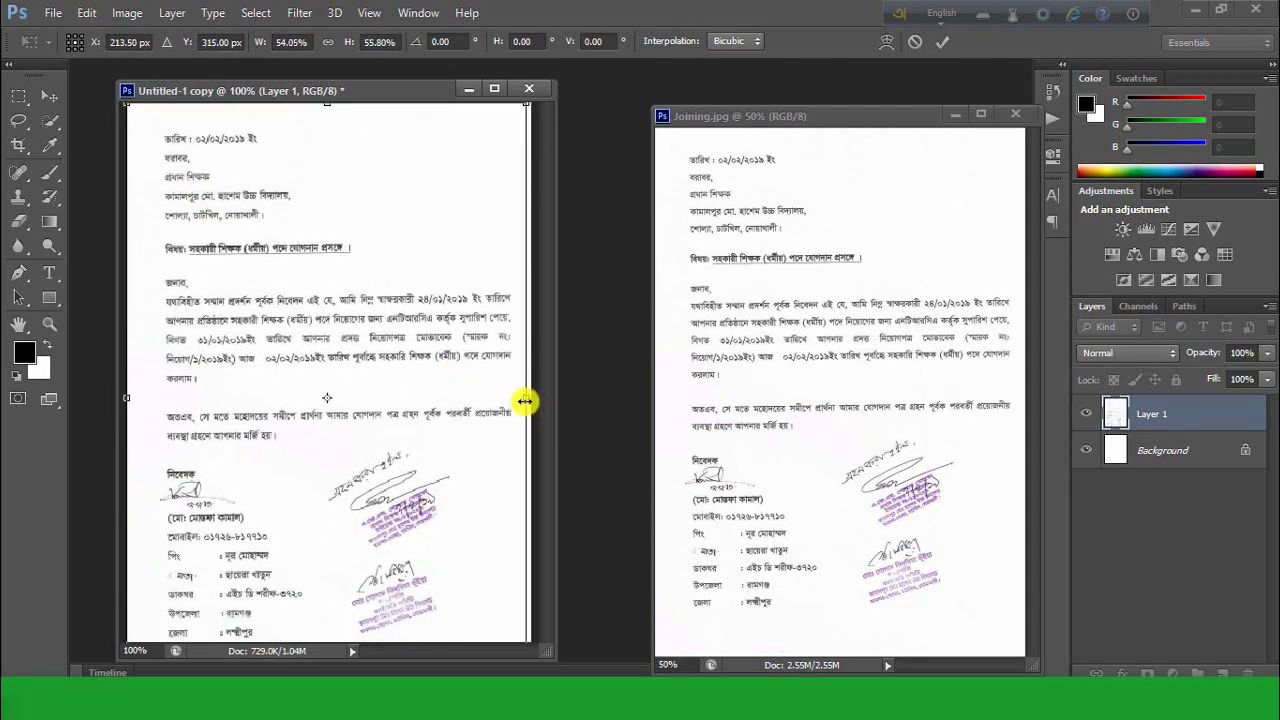
left_click_drag(526, 401, 529, 400)
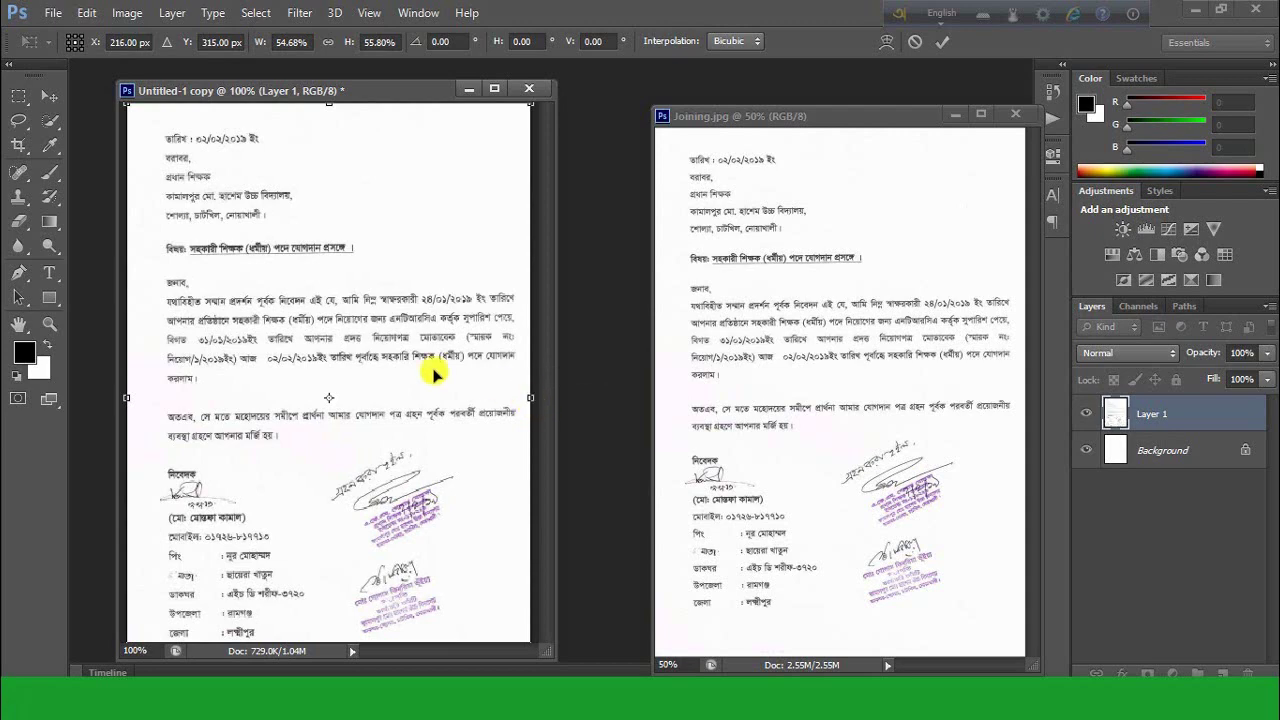
key("Return")
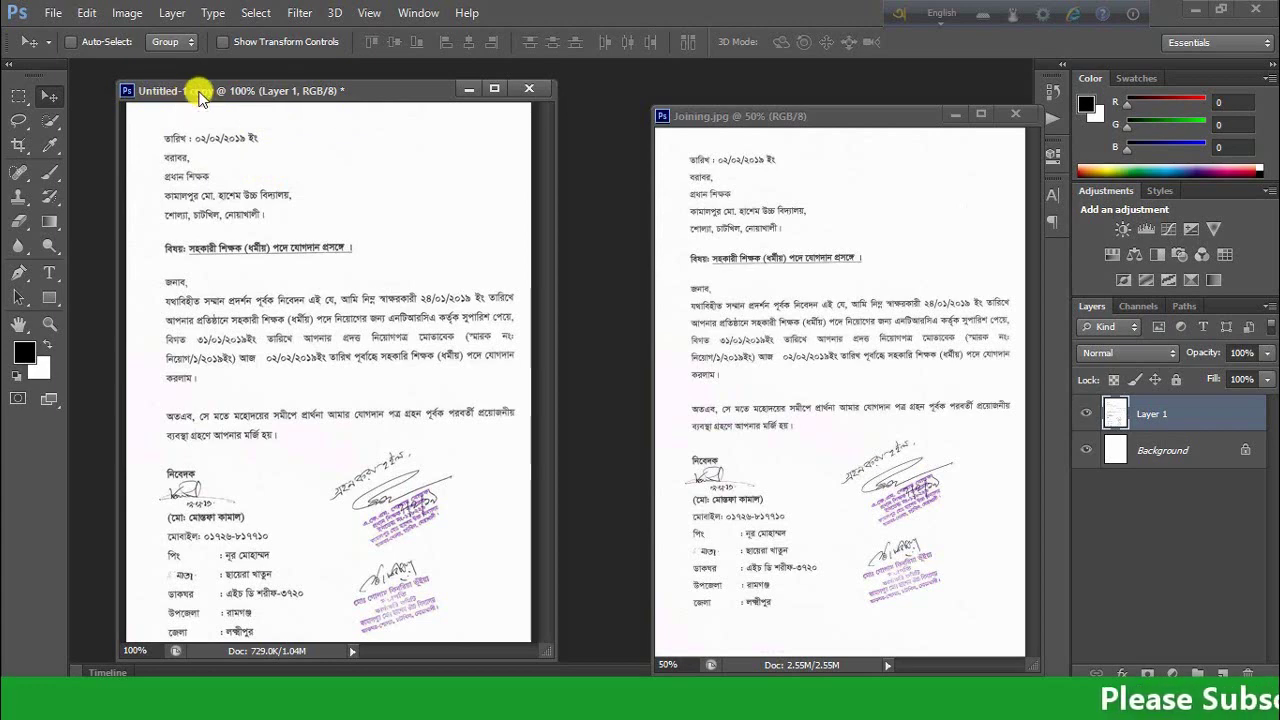
Print the page to PrimoPDF with the image shifted to top -0.097 and left 0.013, accepting the clipping
left_click(53, 14)
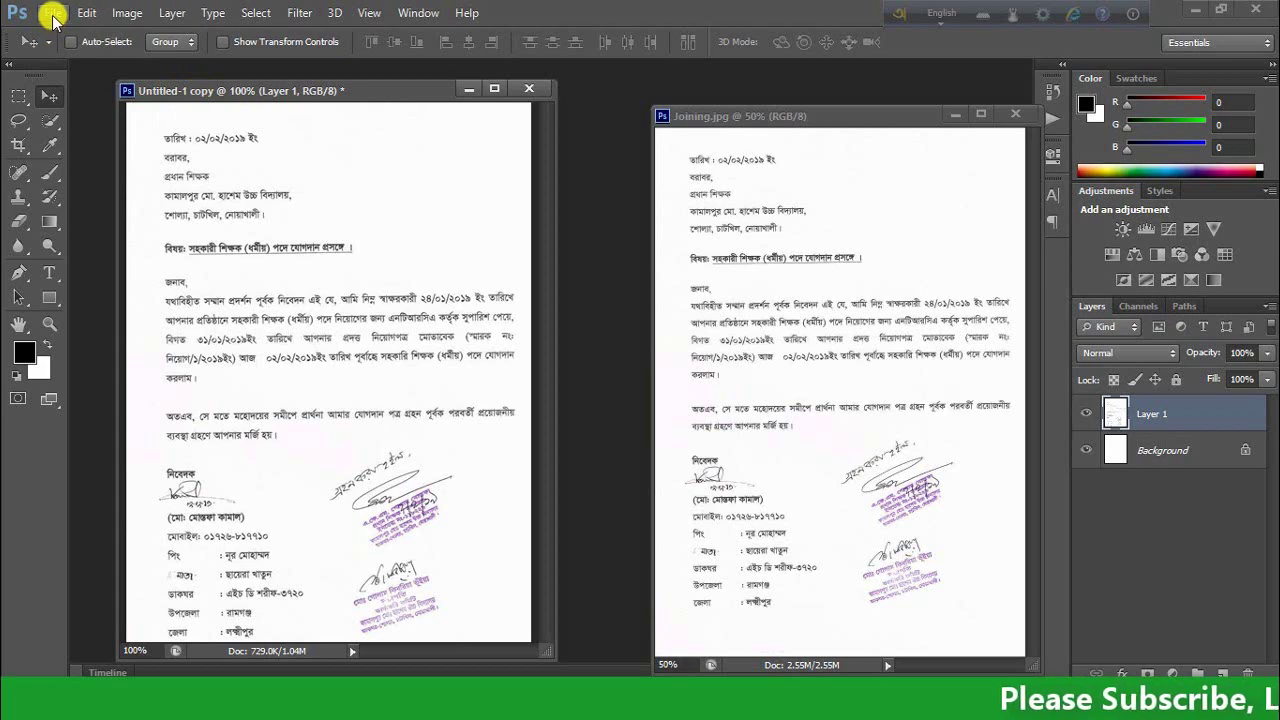
key("ctrl+p")
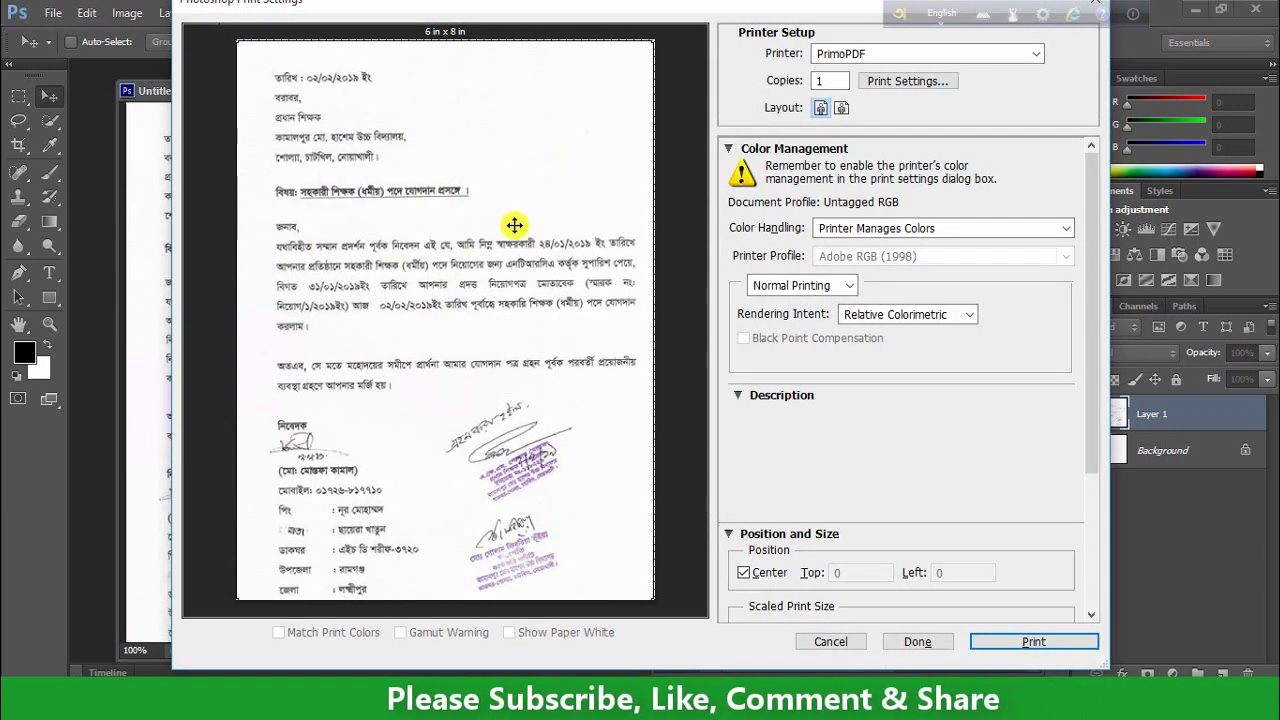
left_click_drag(508, 191, 510, 180)
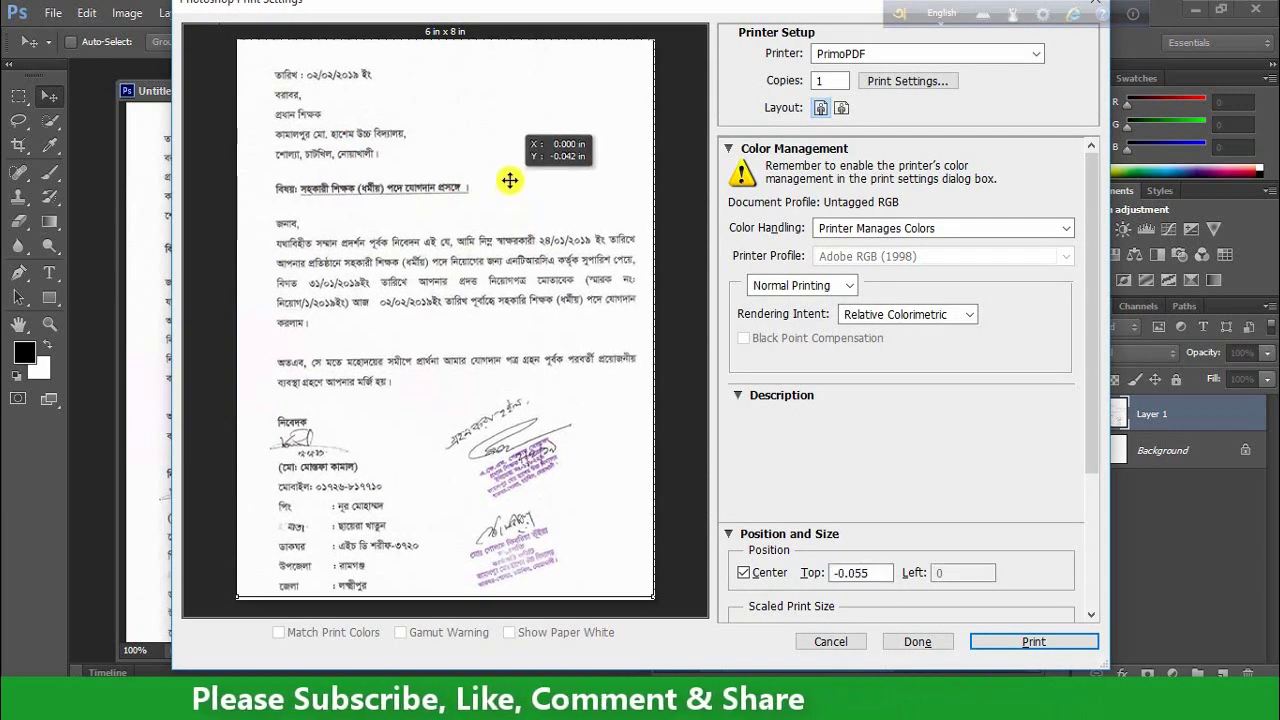
left_click_drag(468, 247, 491, 237)
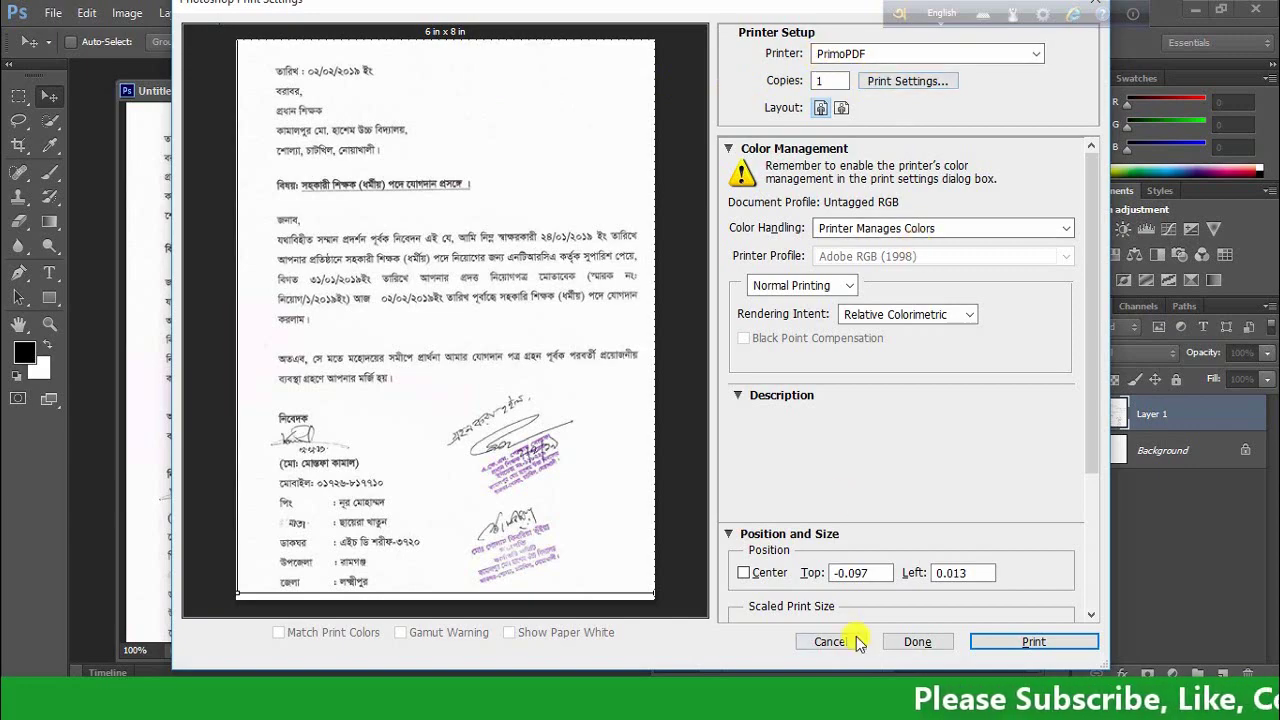
left_click(1050, 644)
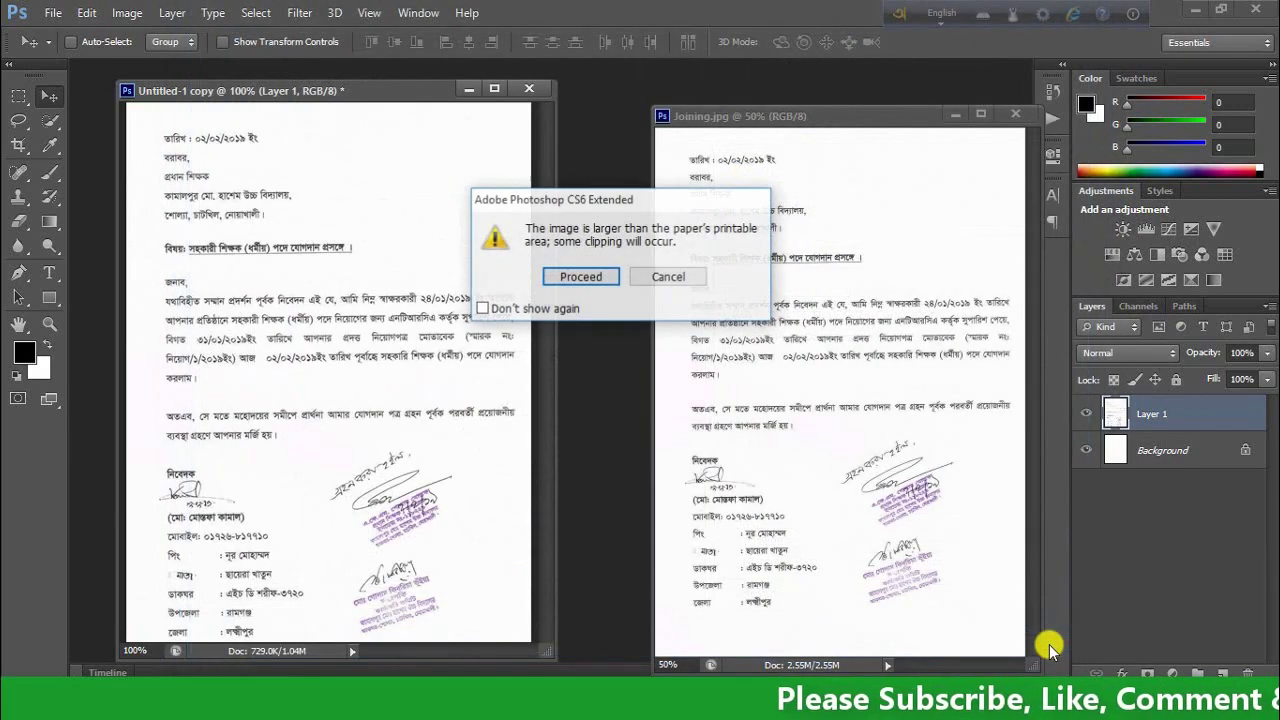
left_click(582, 278)
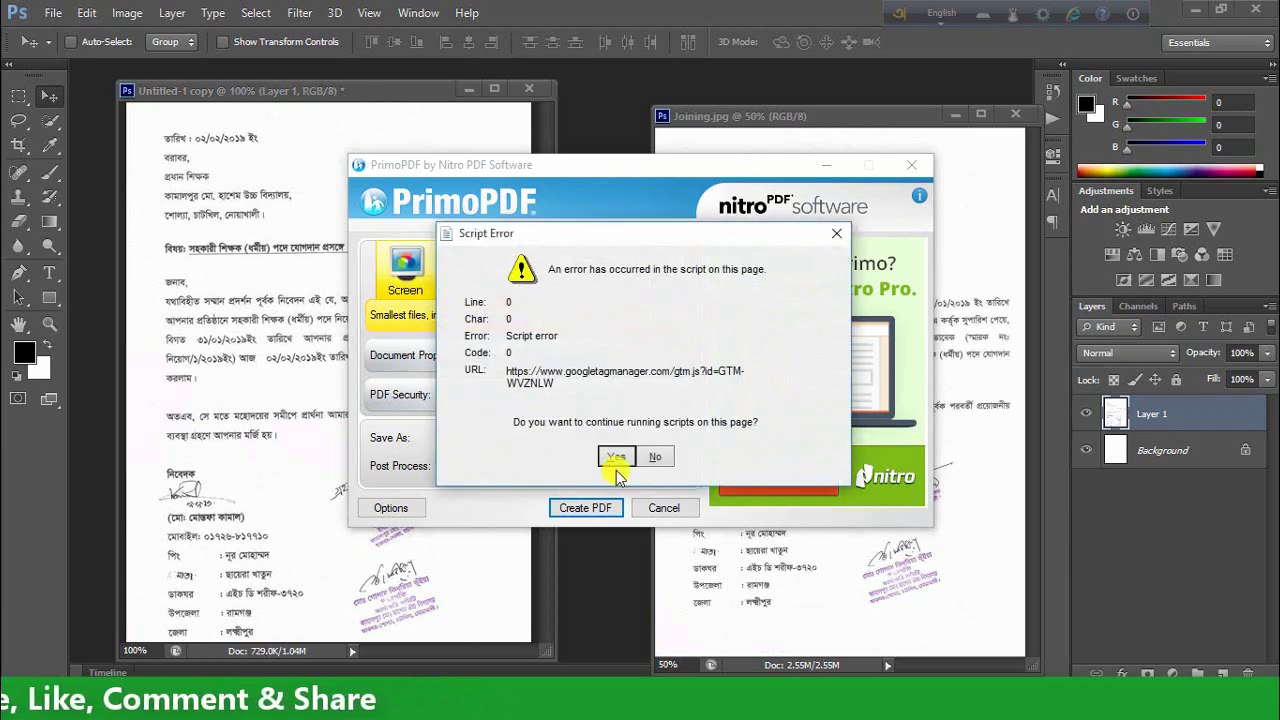
Let the page scripts continue in PrimoPDF and create a PDF named Joining in the app + join folder
left_click(616, 457)
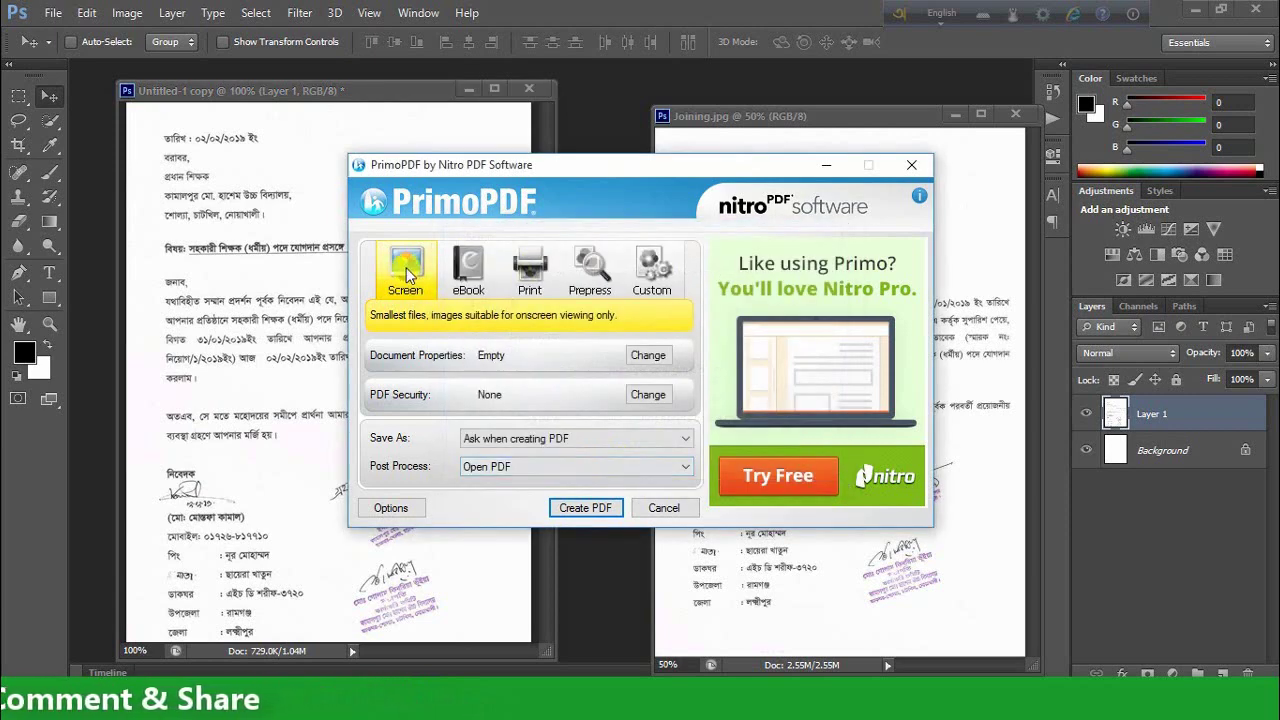
left_click(611, 508)
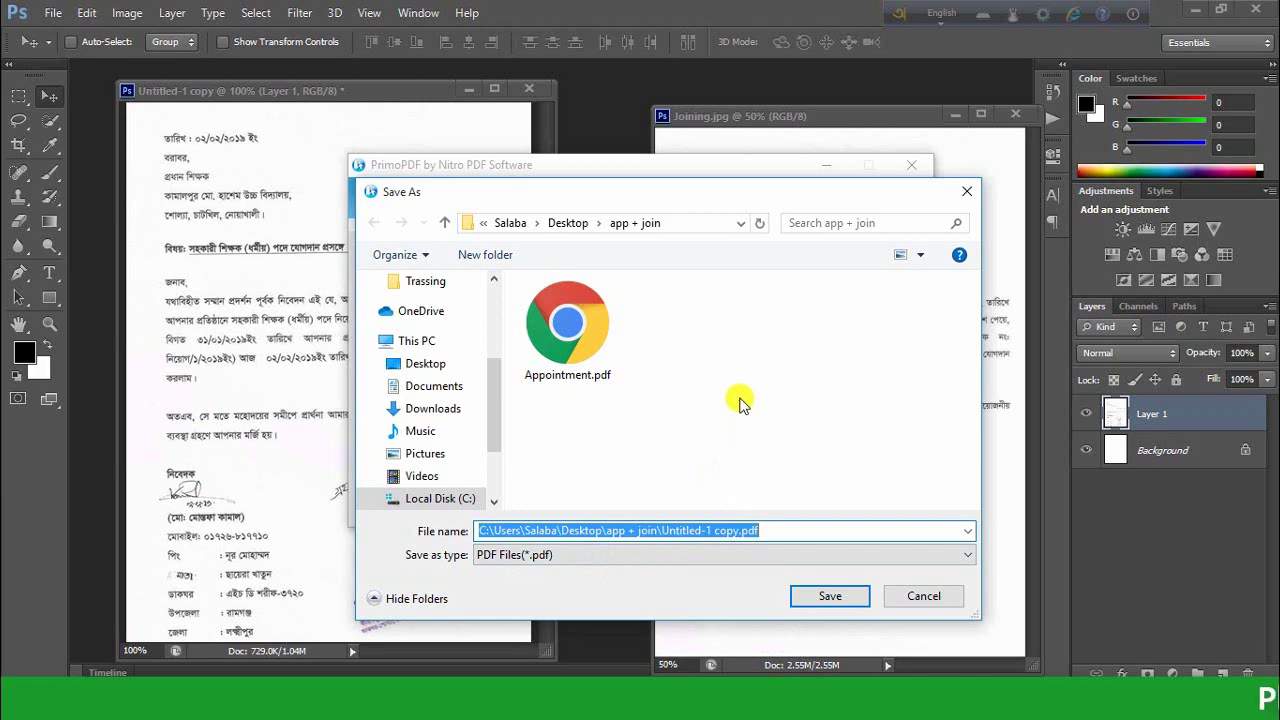
type("Joining")
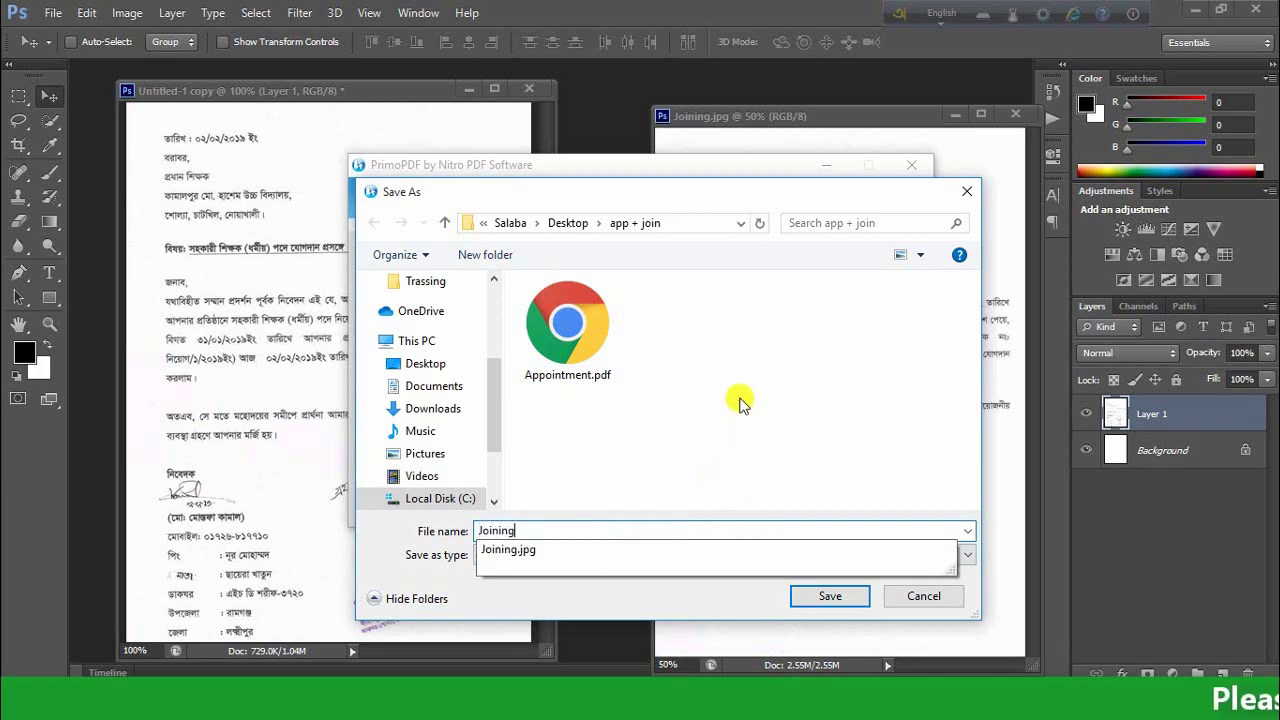
key("Tab")
left_click(829, 597)
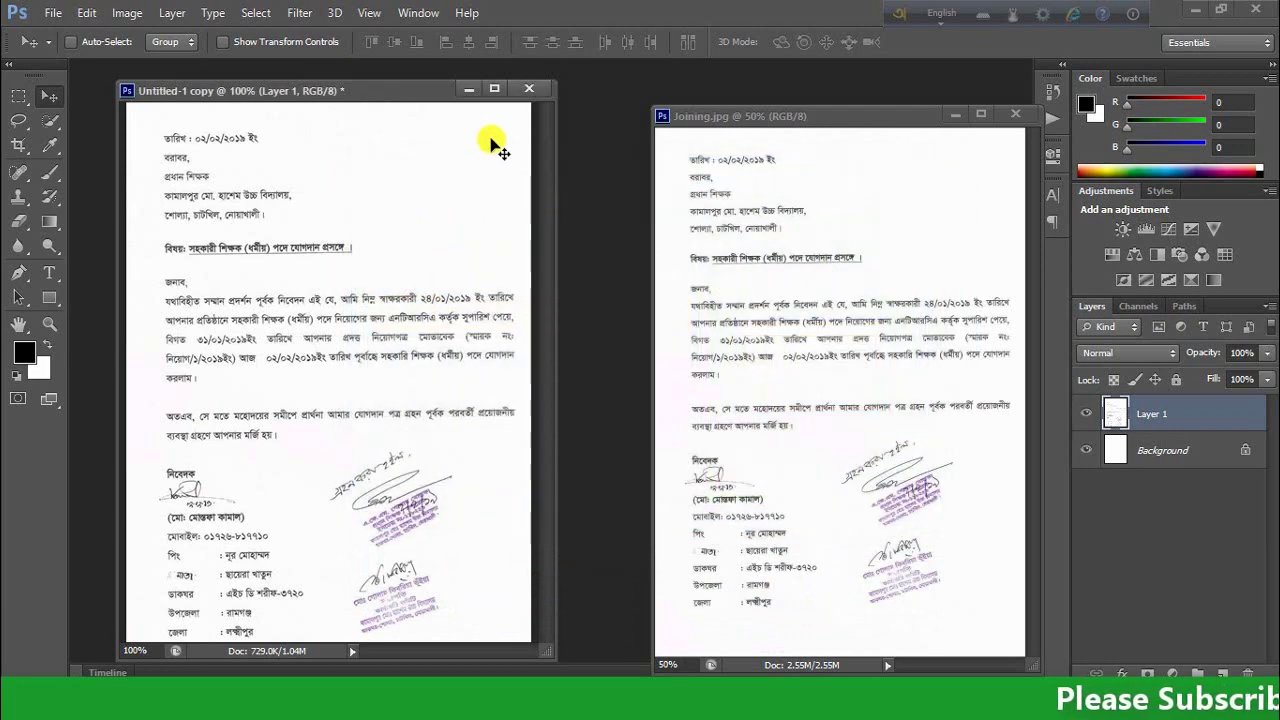
Close the Untitled-1 copy document without saving and close Joining.jpg
left_click(529, 89)
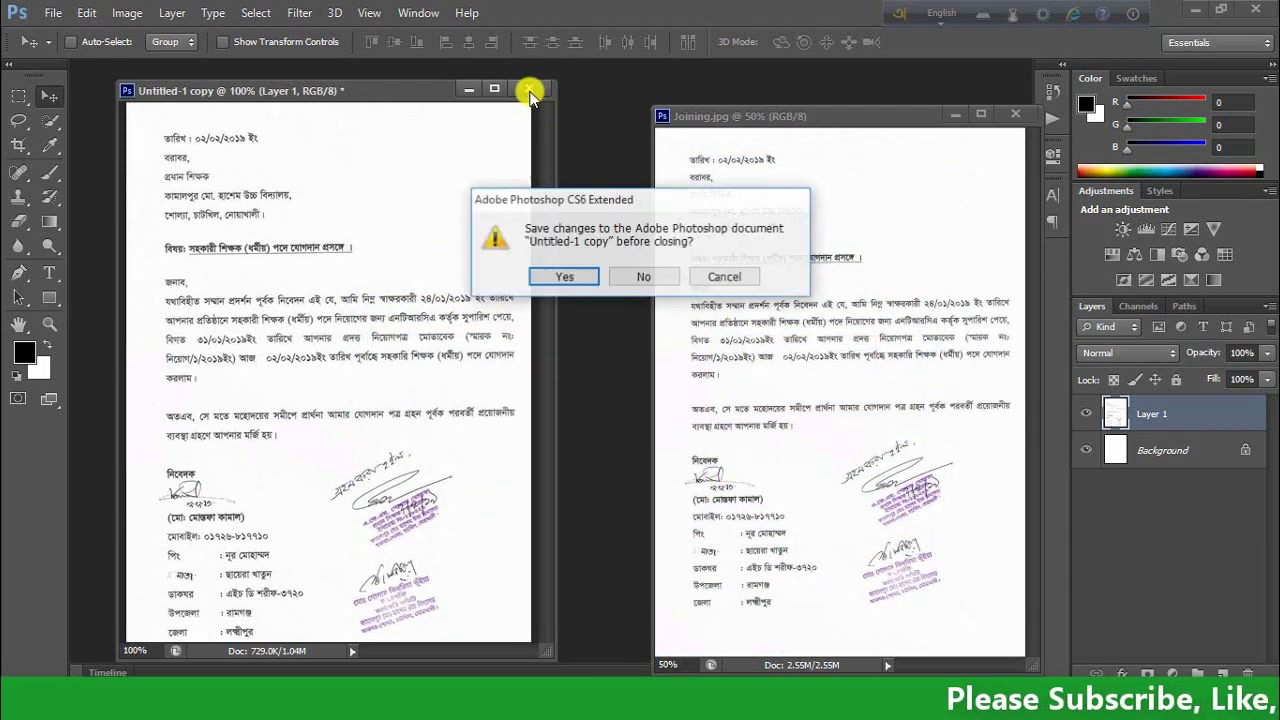
left_click(644, 276)
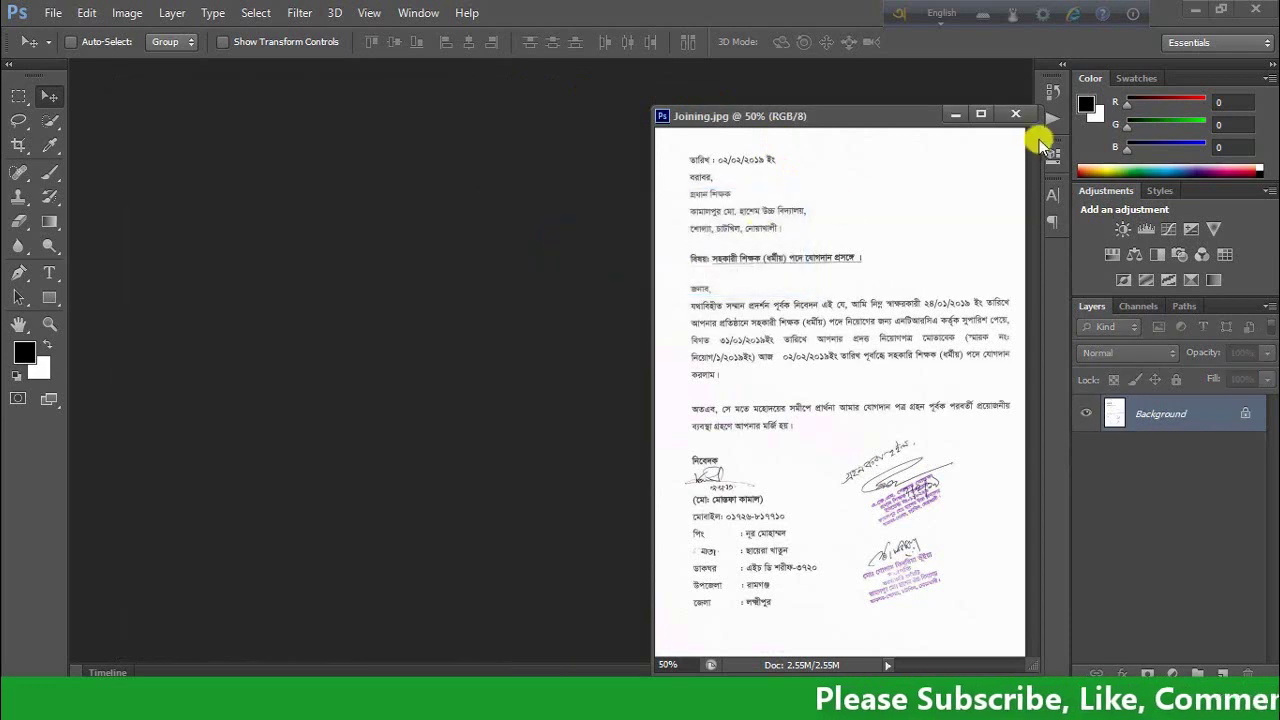
left_click(1012, 115)
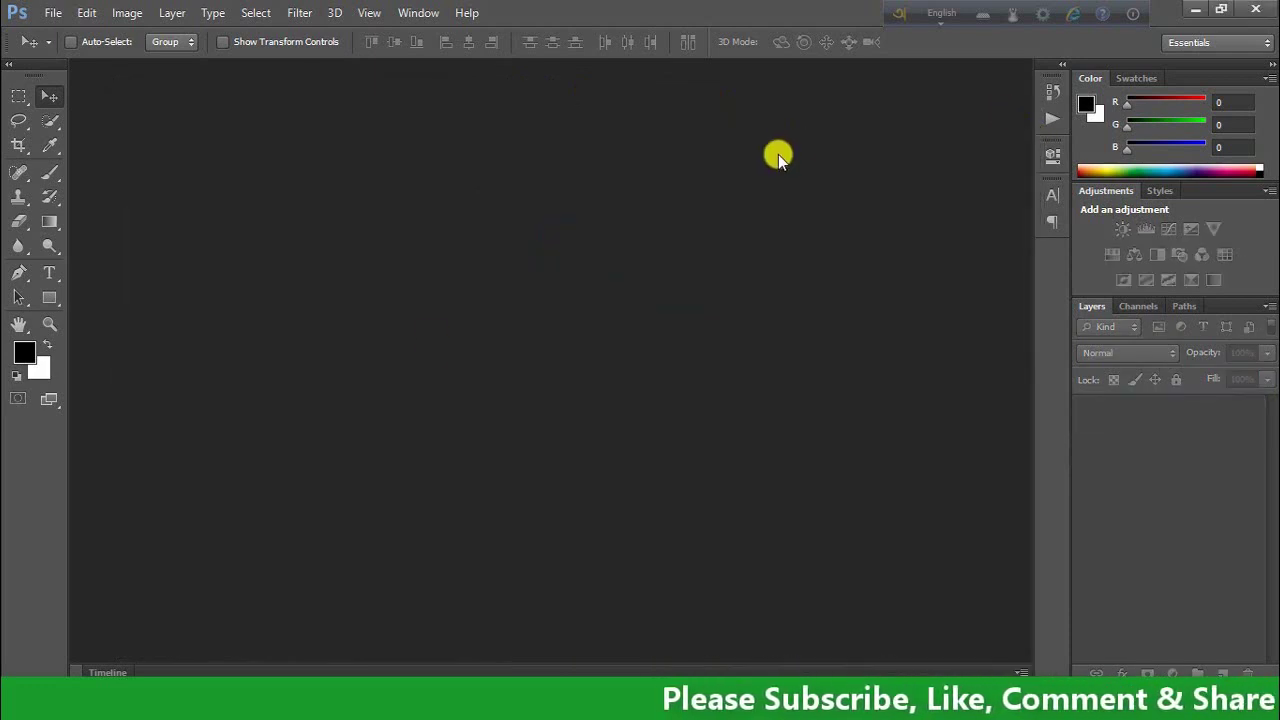
double_click(483, 352)
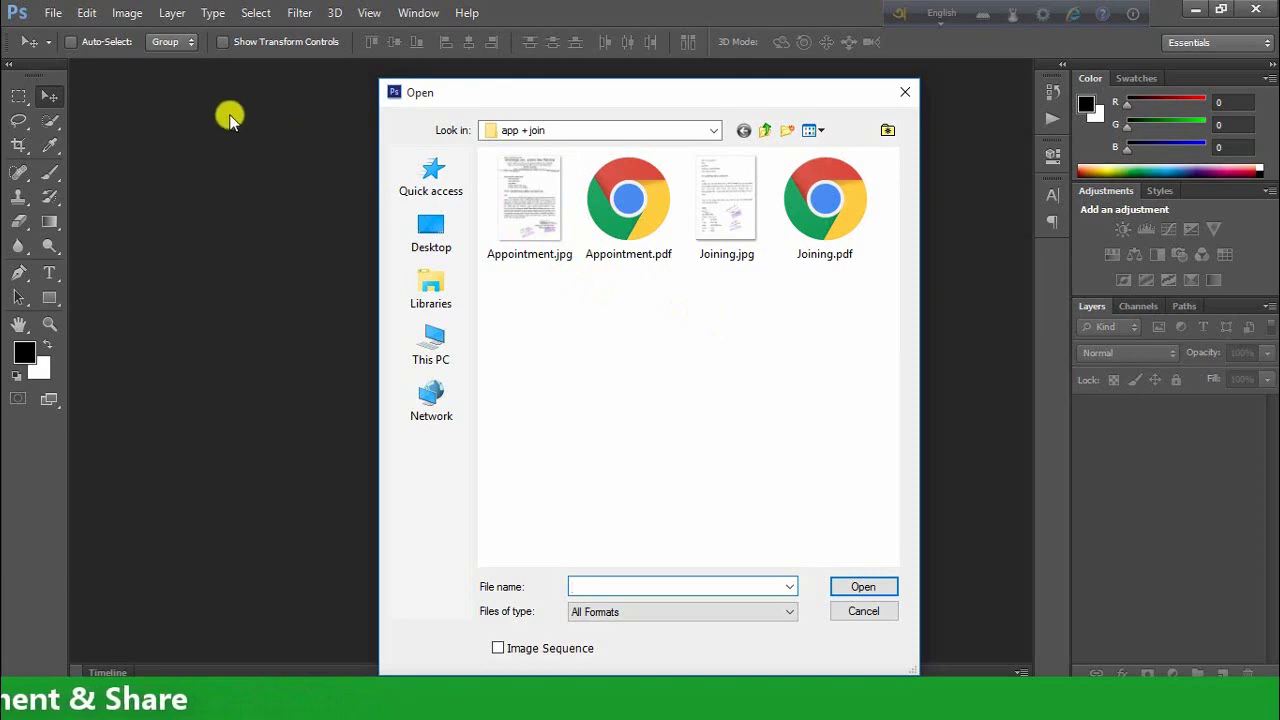
left_click(901, 97)
Start an automated PDF Presentation and add Appointment.pdf and Joining.pdf as its source files
left_click(53, 13)
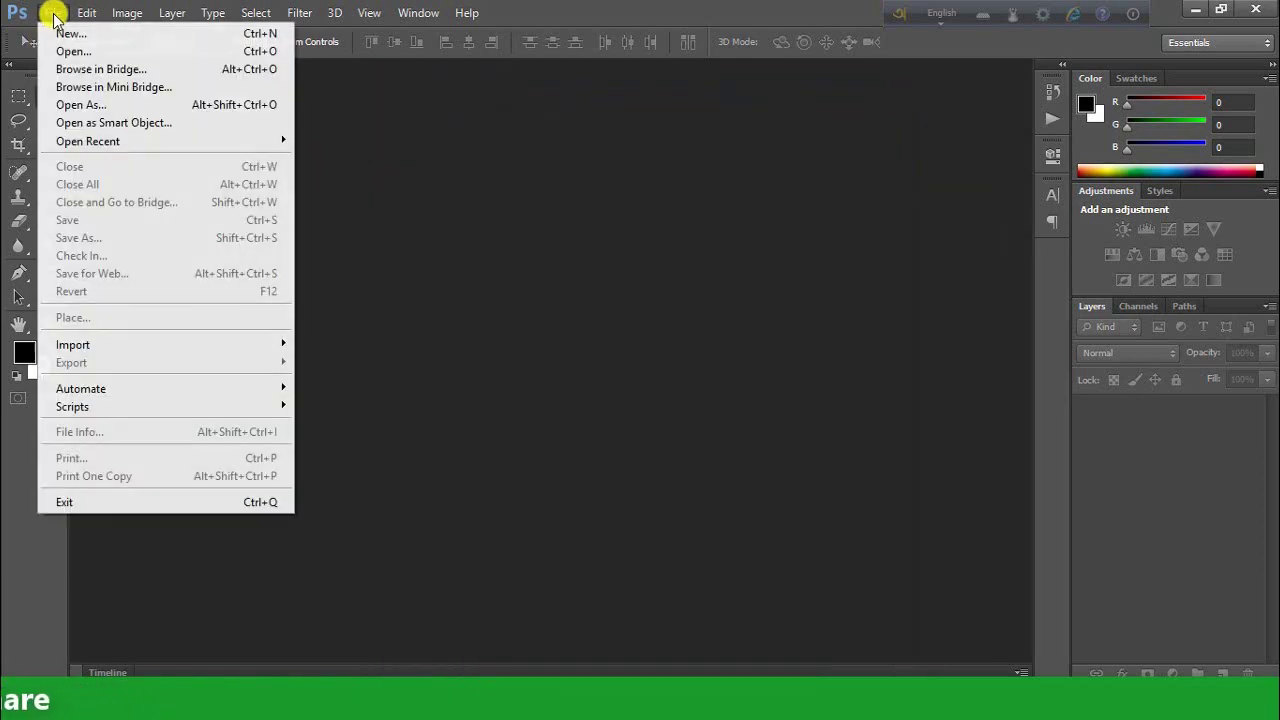
mouse_move(150, 388)
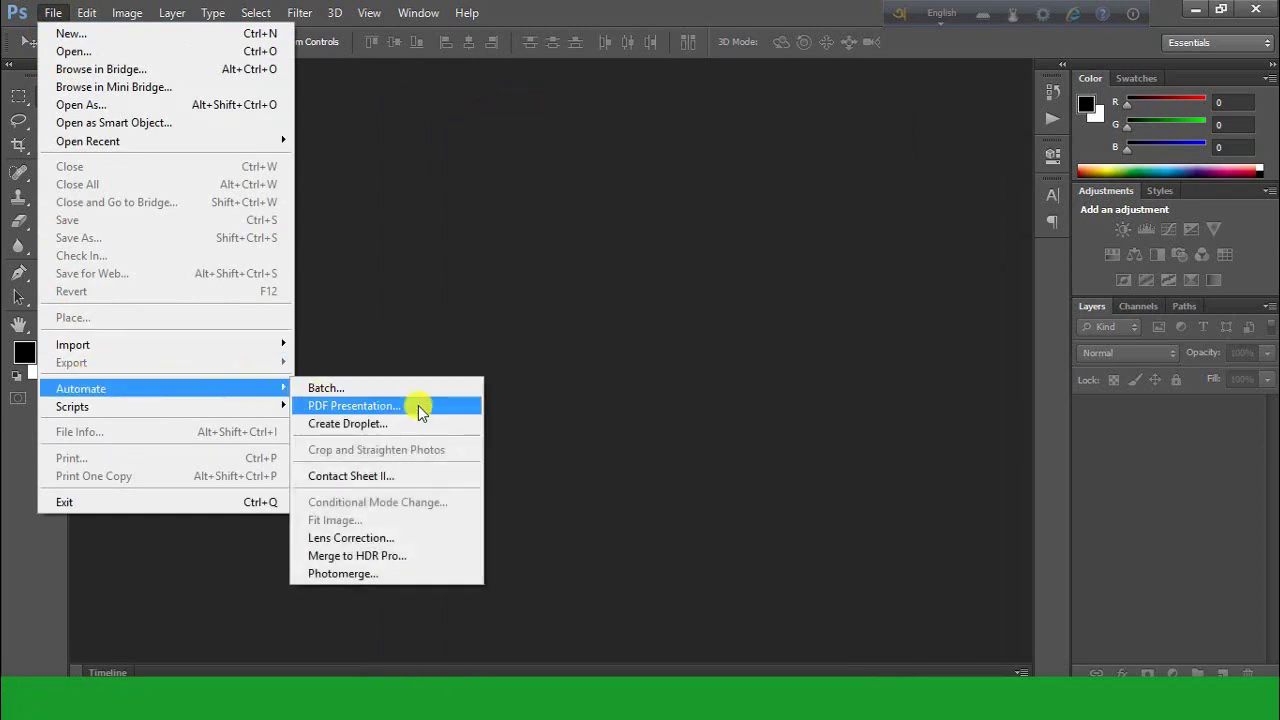
left_click(420, 410)
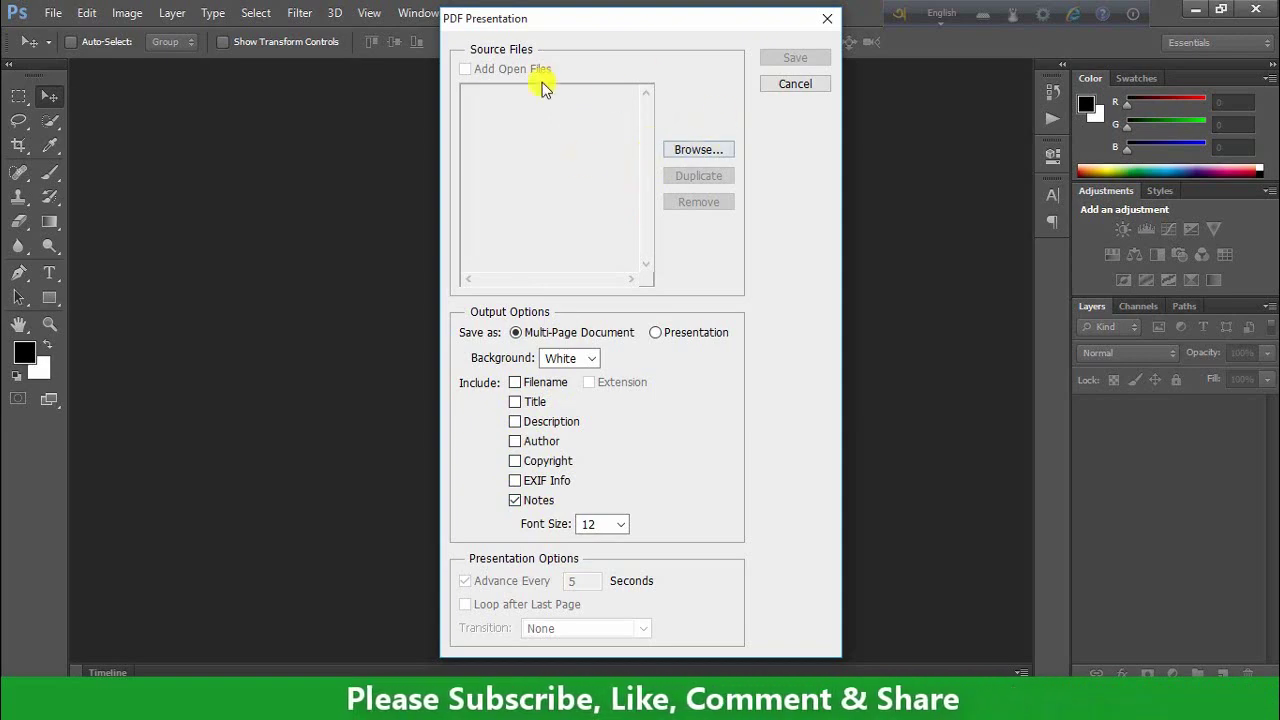
left_click(710, 151)
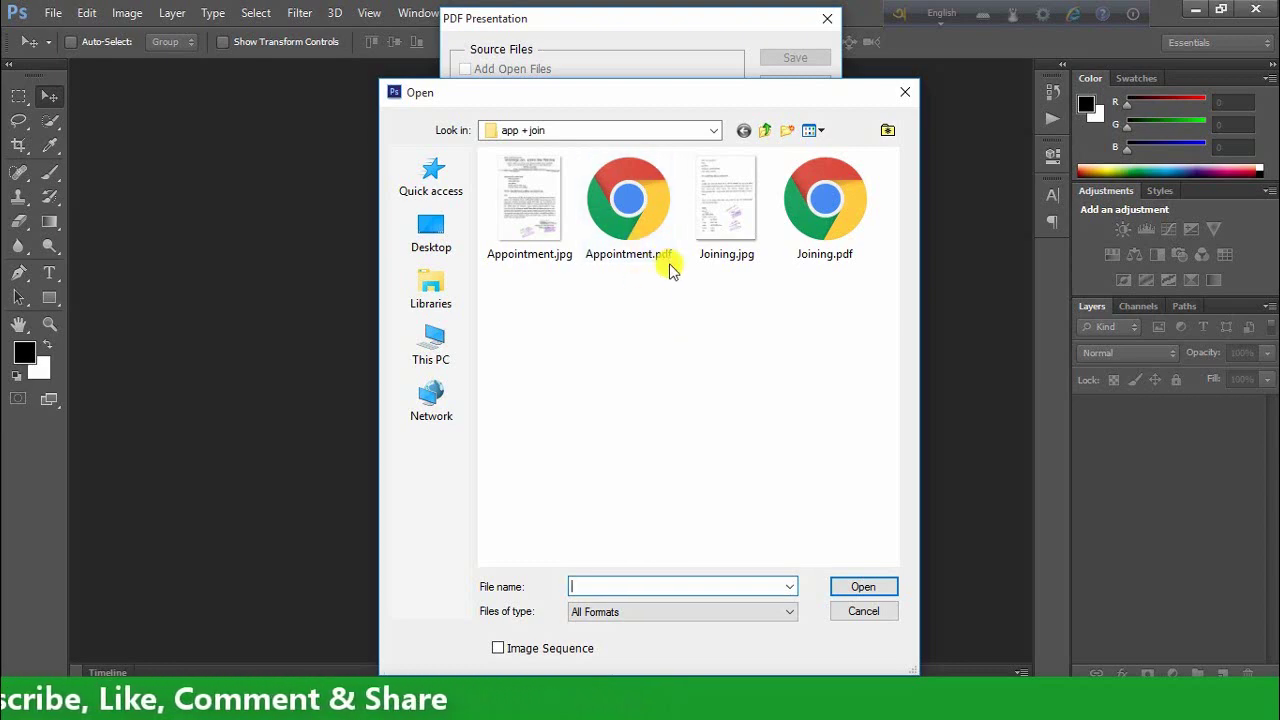
double_click(618, 214)
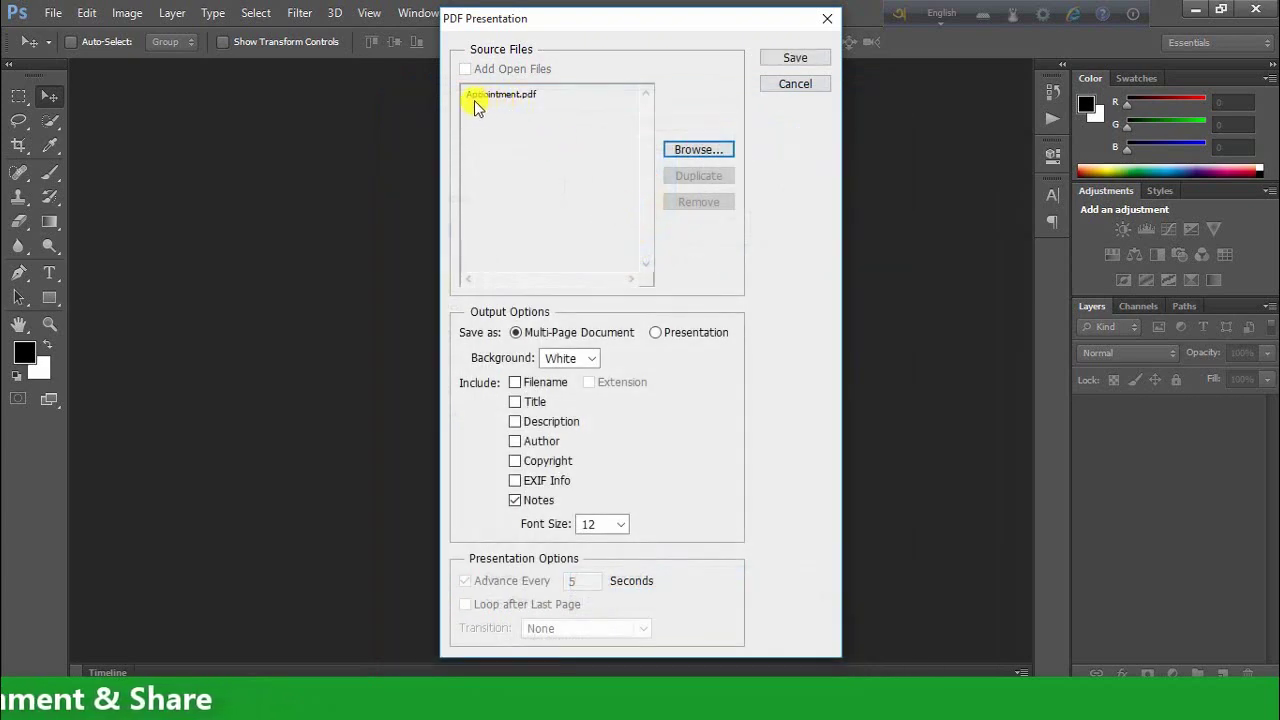
left_click(712, 150)
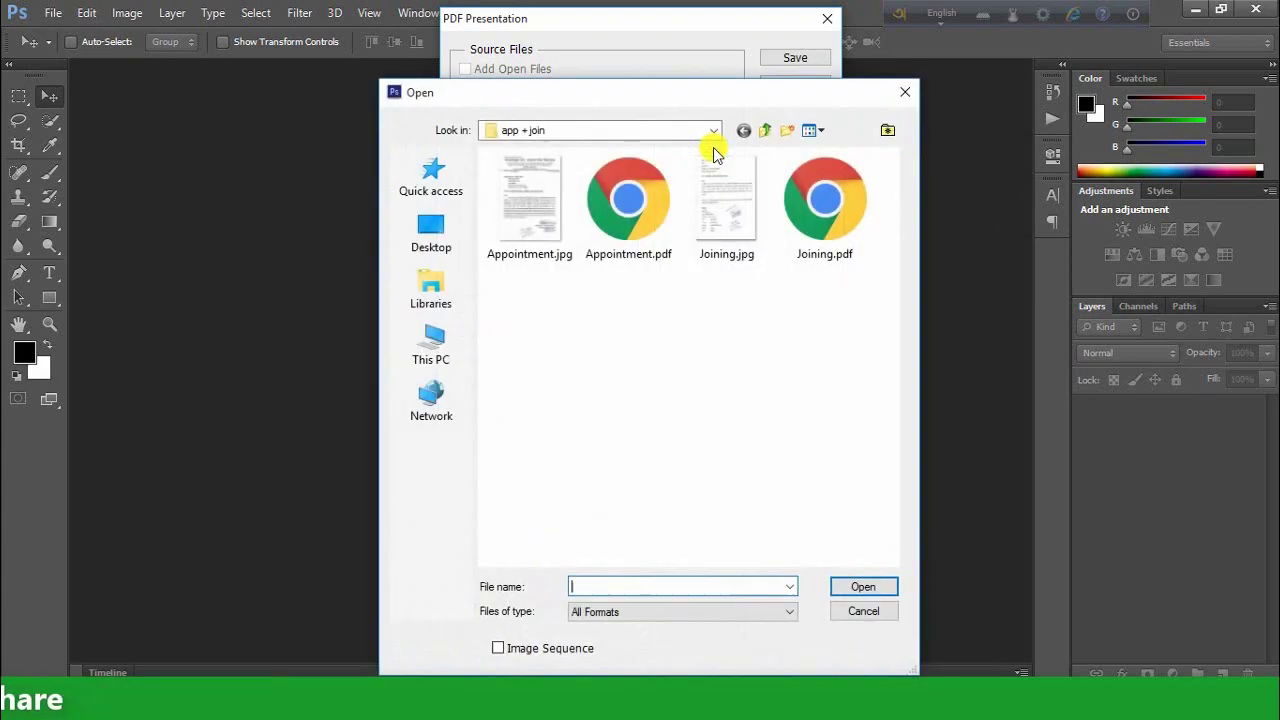
double_click(824, 205)
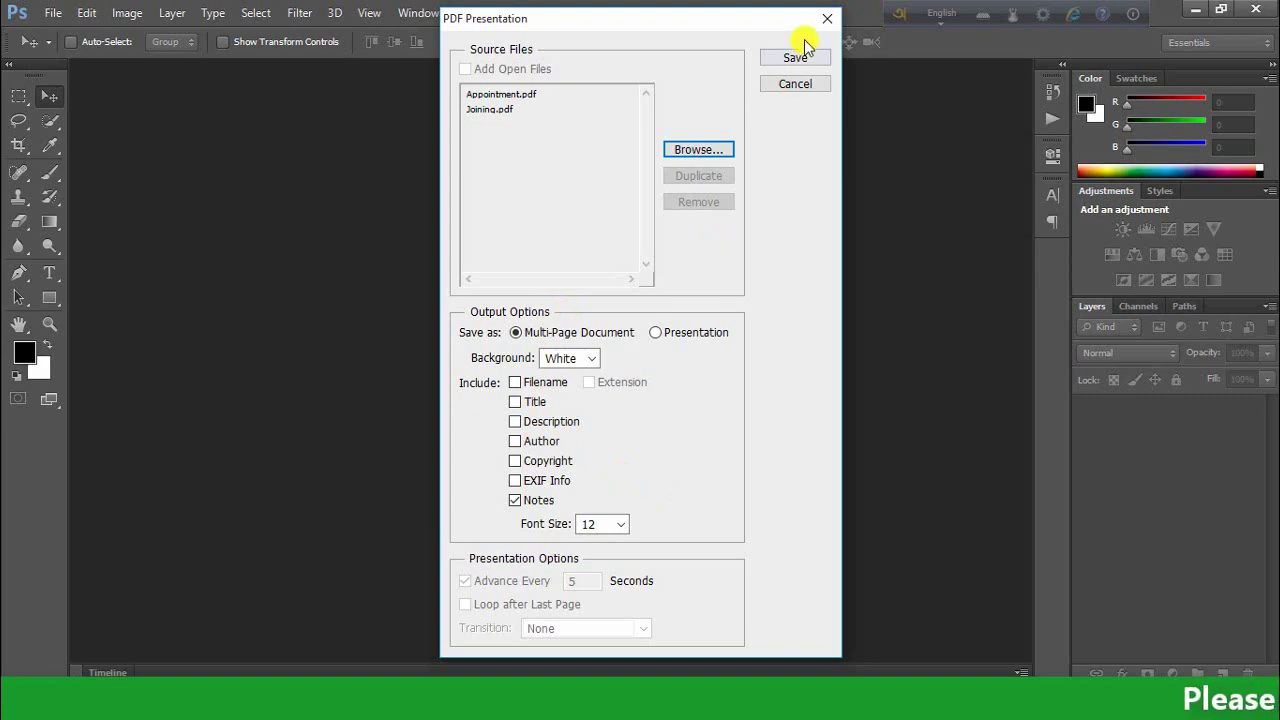
Save the presentation as a Multi-Page Document PDF named Joint in the app + join folder on the desktop
left_click(772, 60)
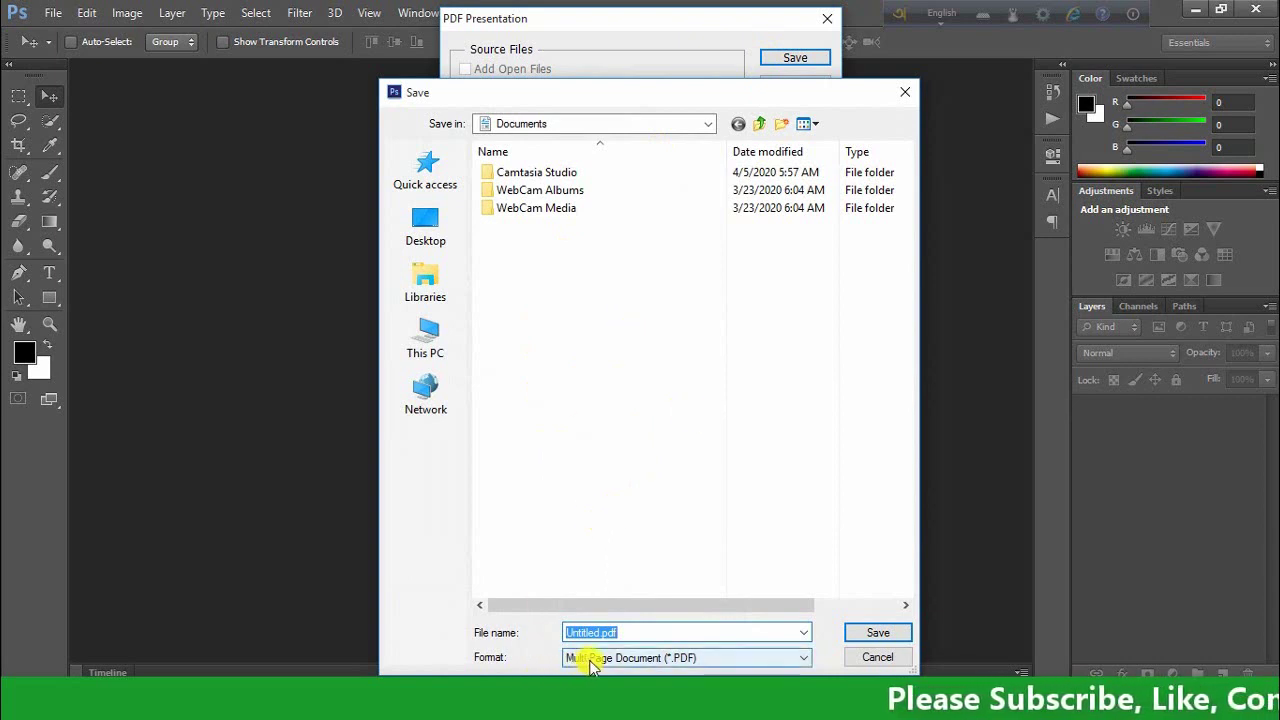
left_click(714, 660)
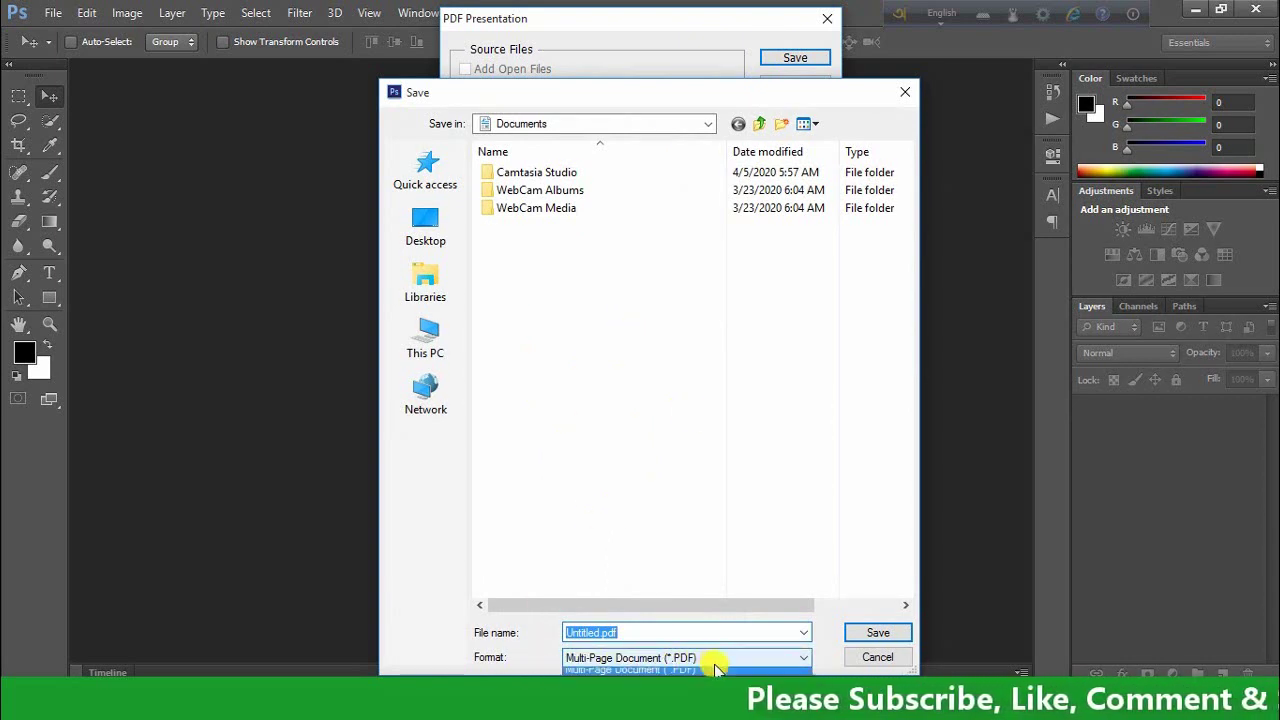
left_click(713, 669)
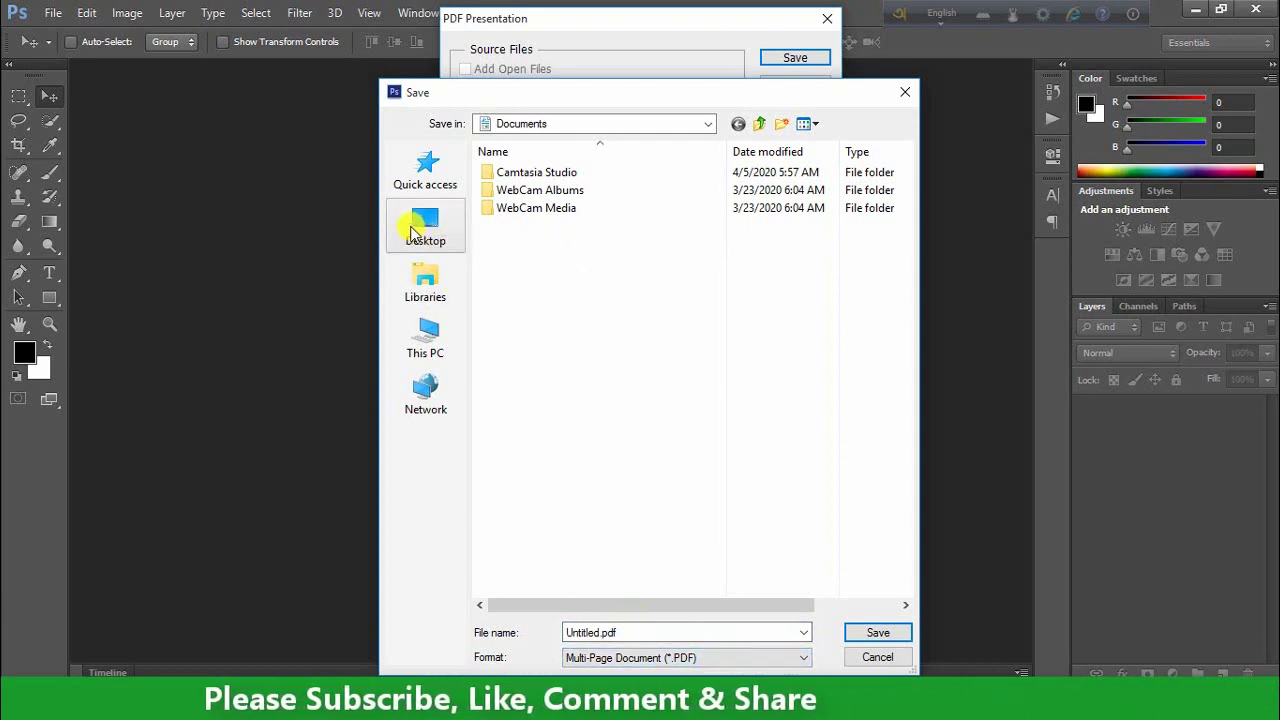
left_click(418, 230)
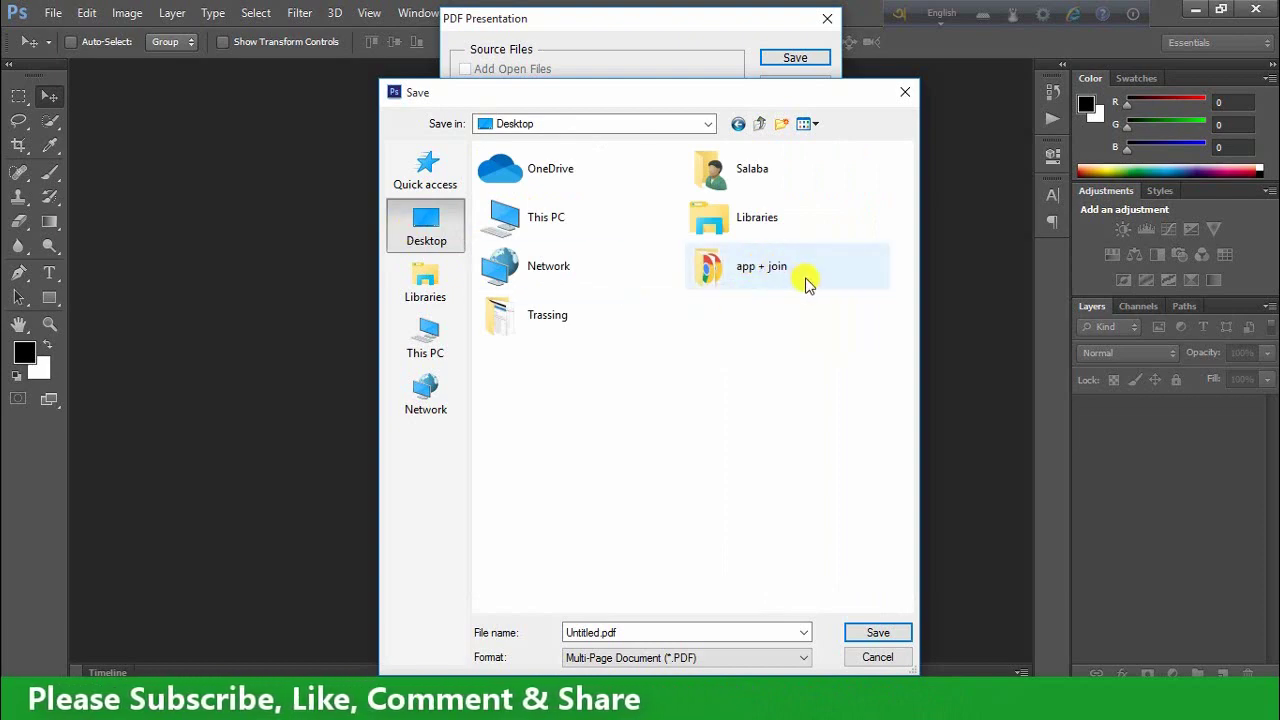
double_click(737, 268)
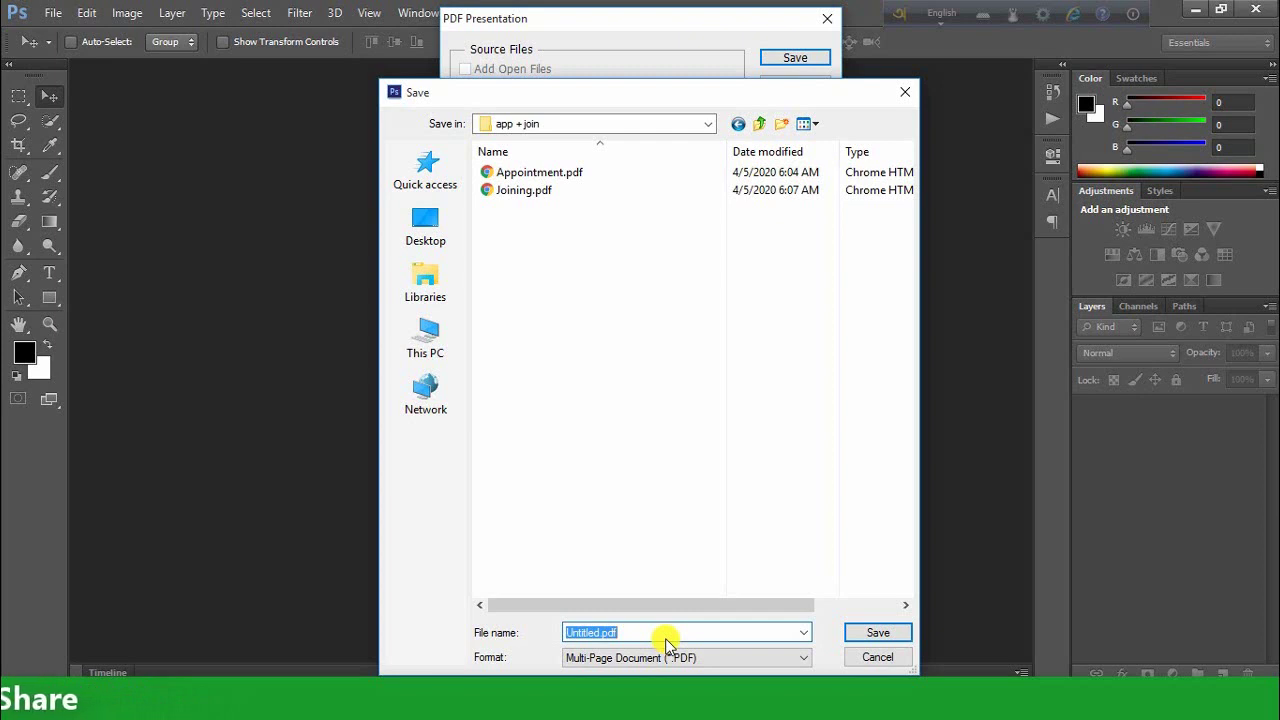
type("Joi")
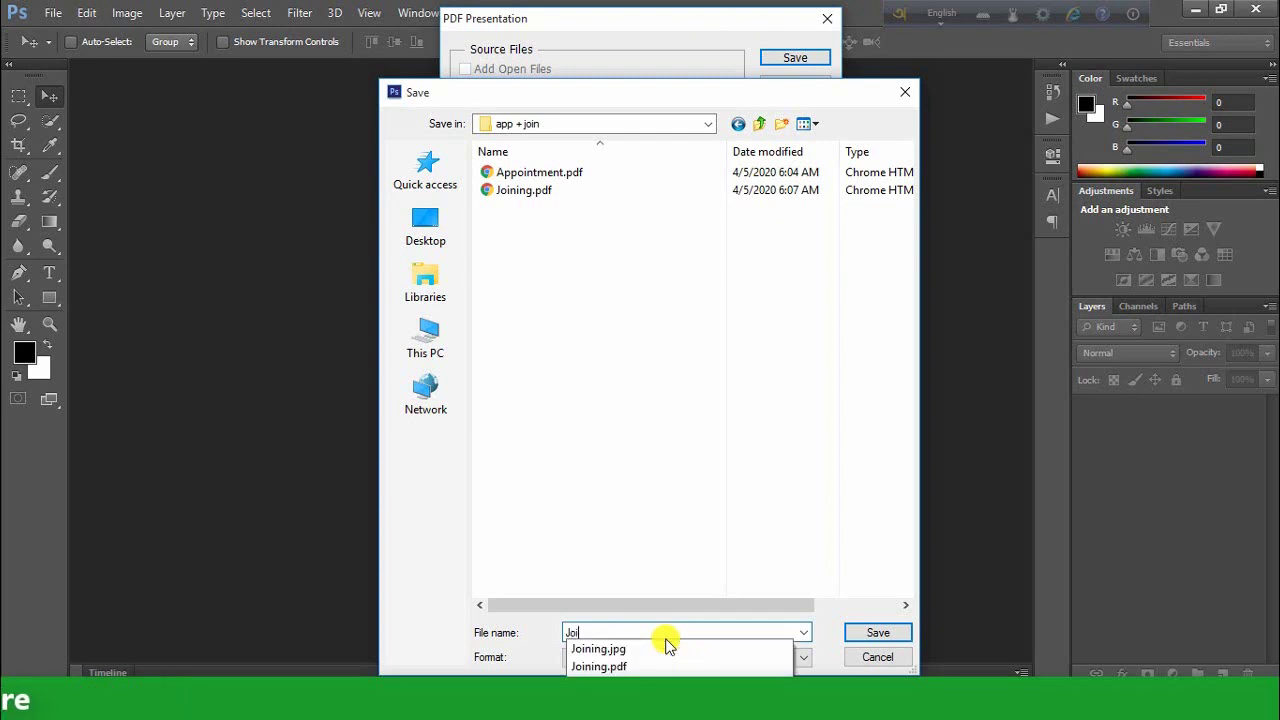
type("nt")
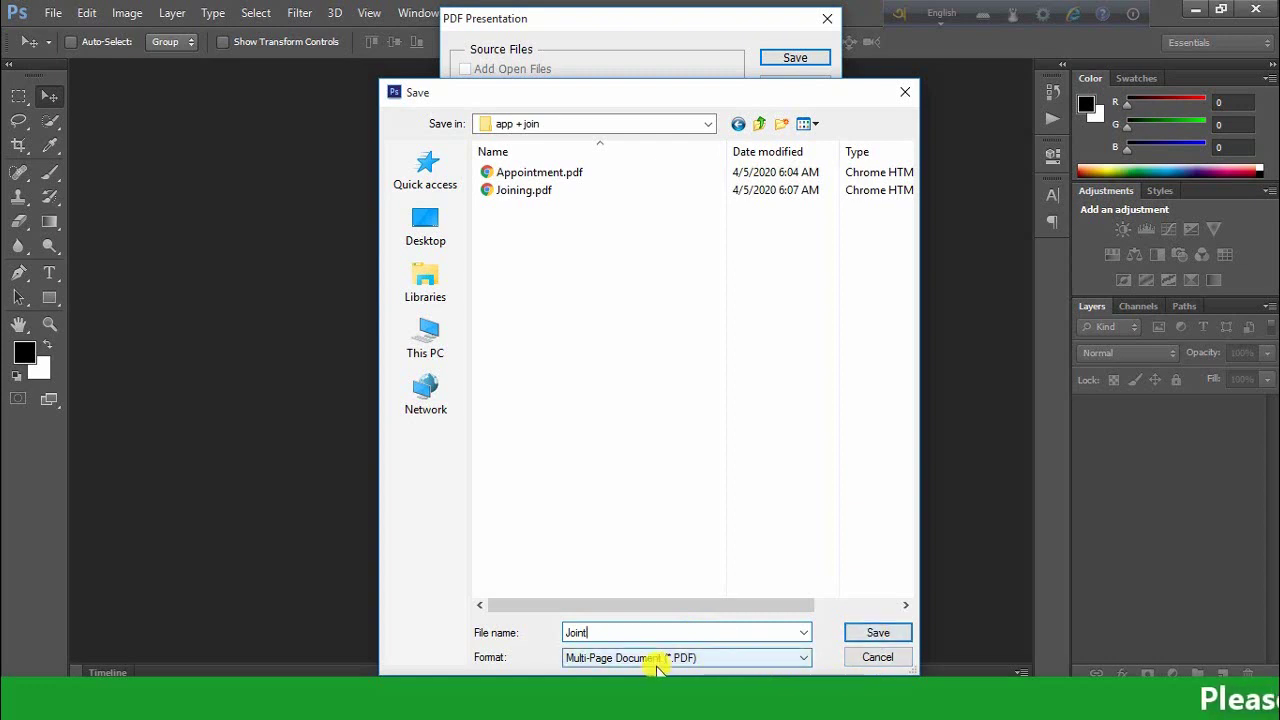
left_click(886, 629)
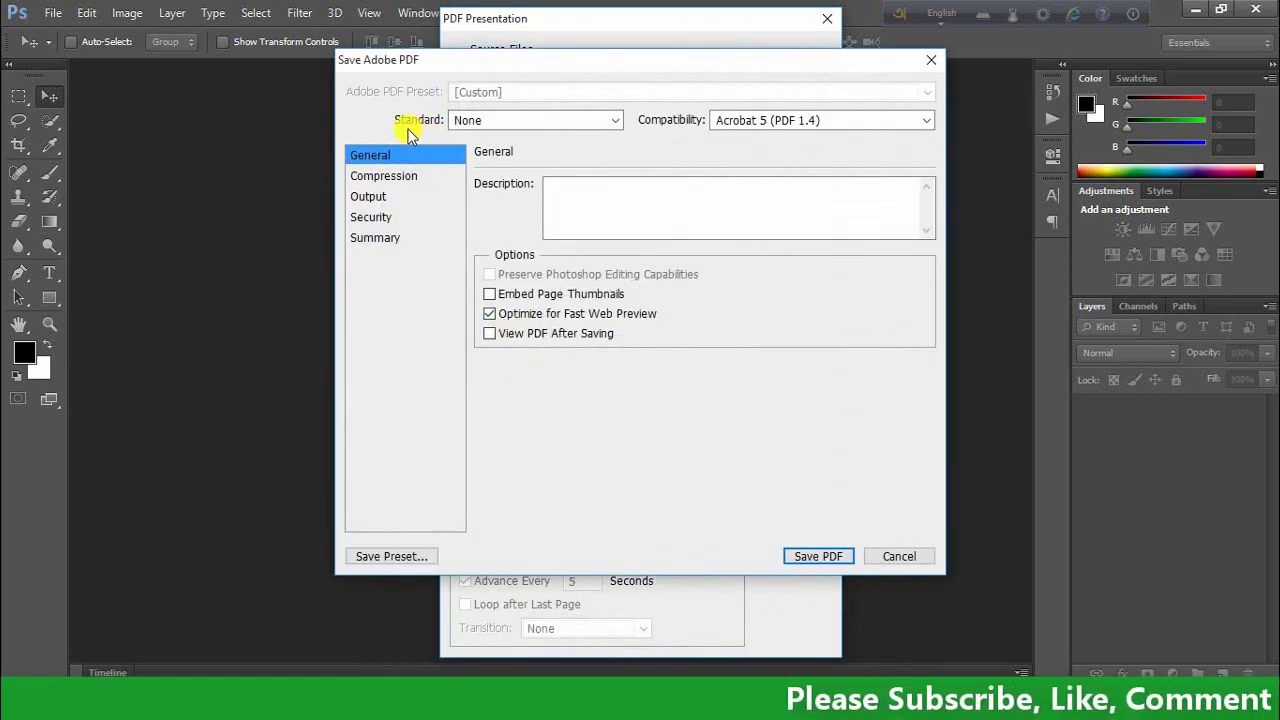
Create the PDF with Standard set to None and Optimize for Fast Web Preview enabled
left_click(545, 121)
left_click(500, 136)
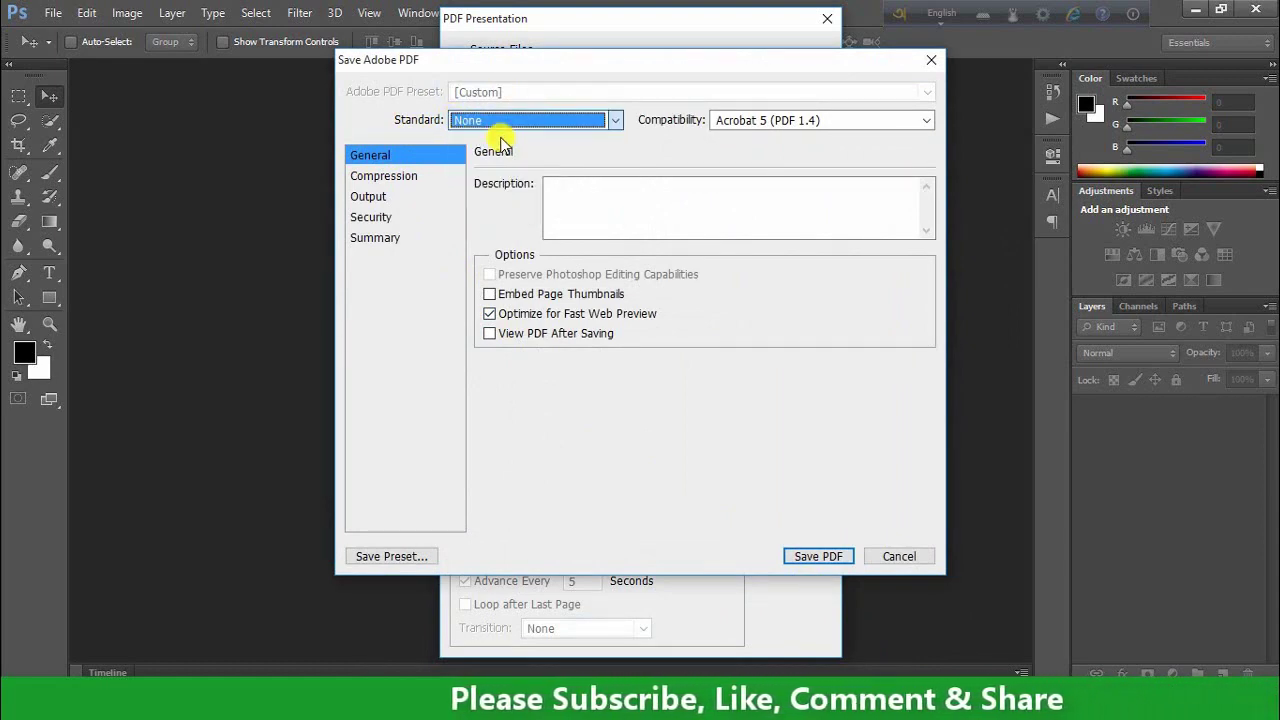
left_click(490, 316)
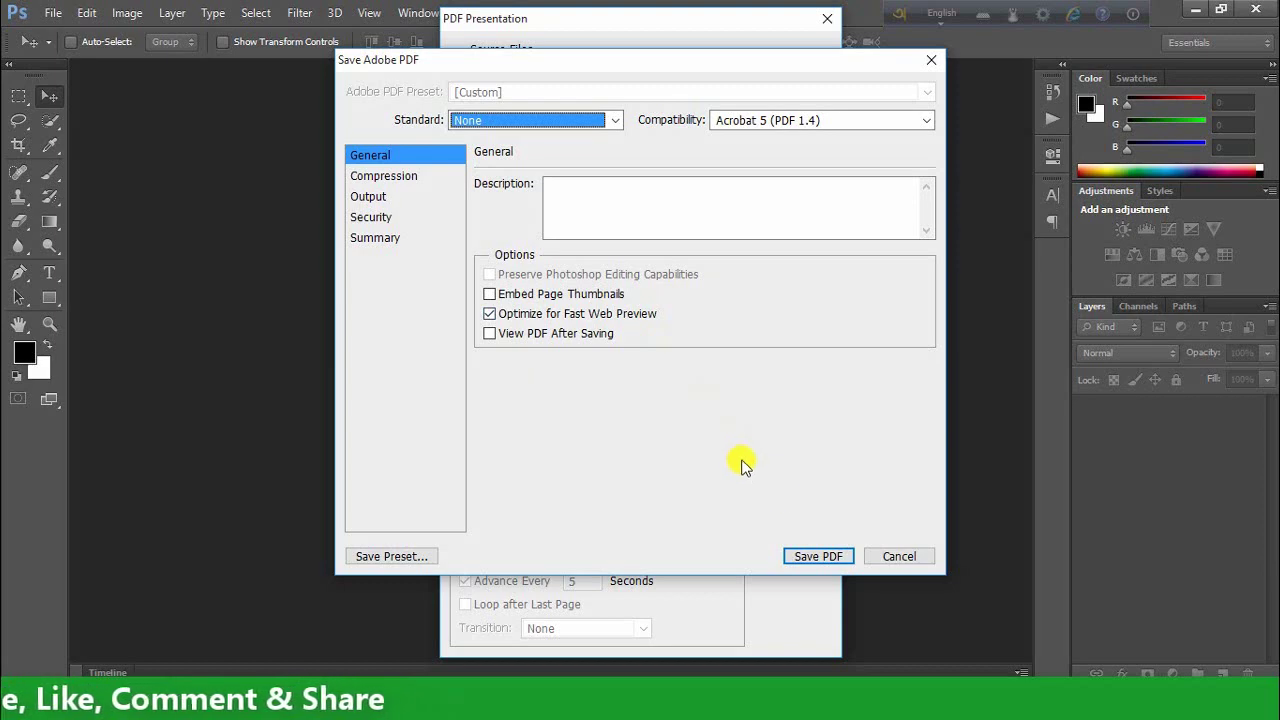
left_click(838, 562)
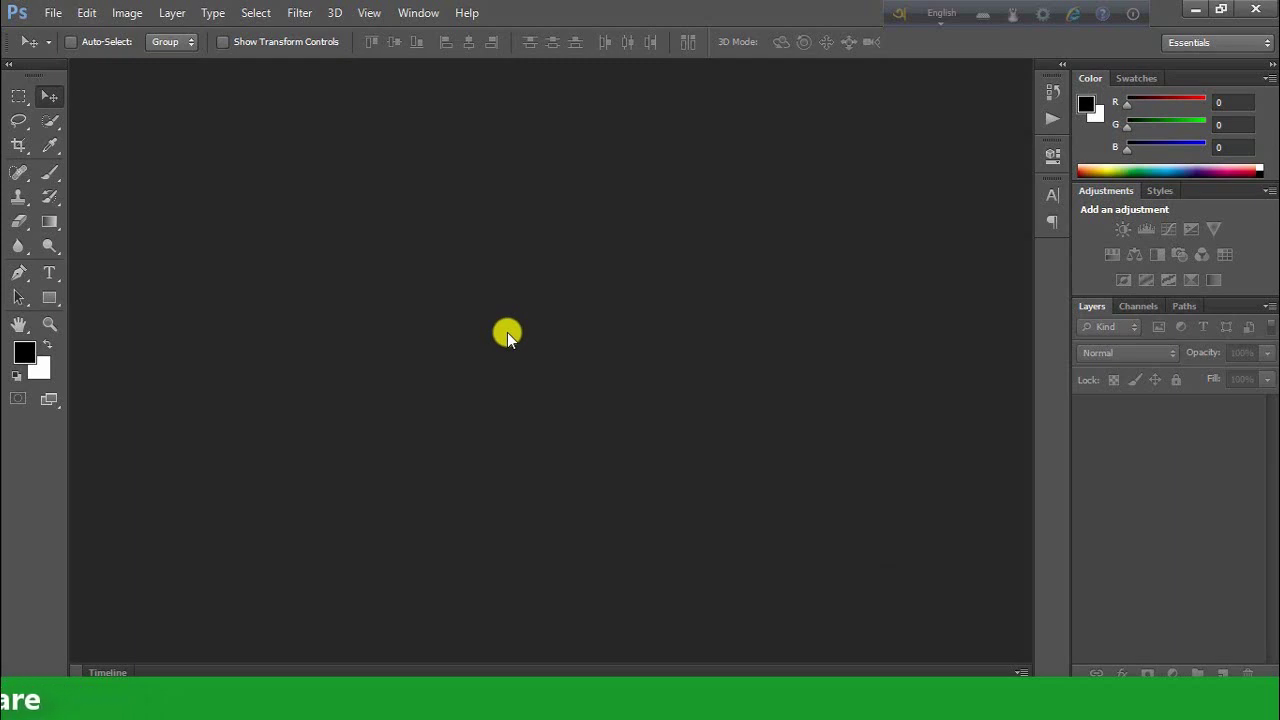
Open the app + join folder from the desktop and check Joint.pdf's properties and the size of Appointment.jpg
left_click(1195, 10)
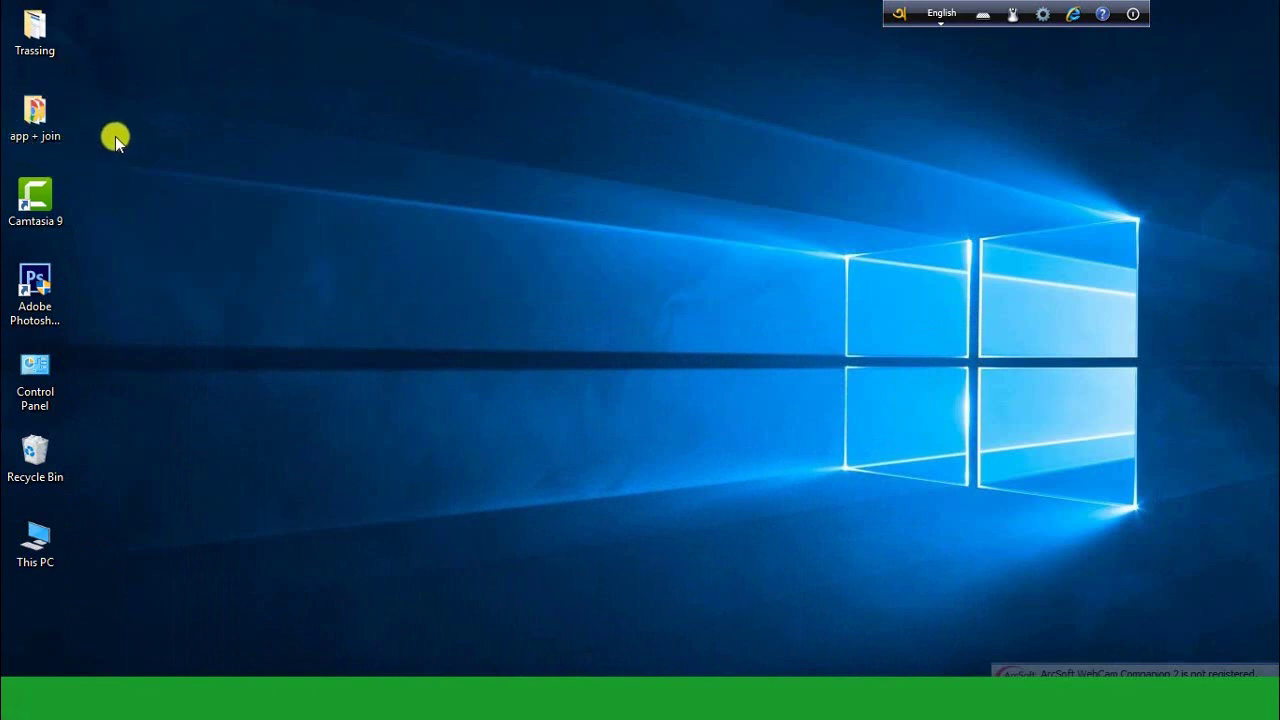
double_click(41, 126)
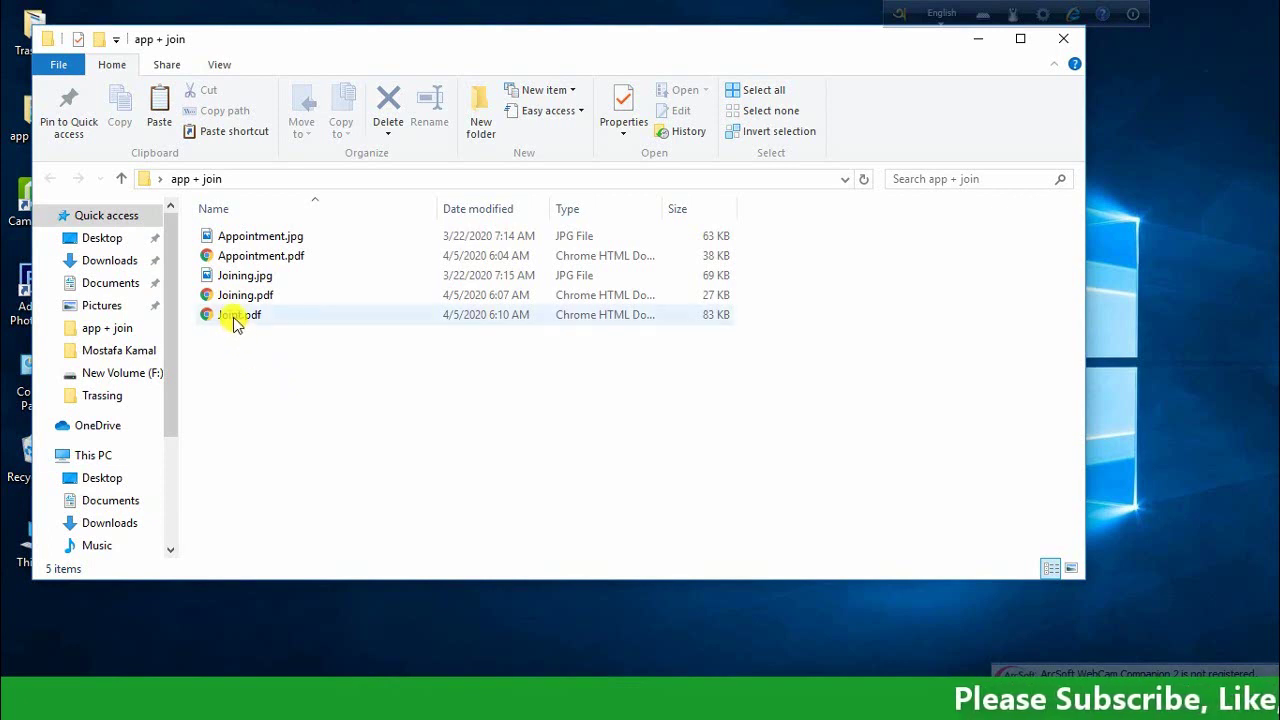
left_click(407, 318)
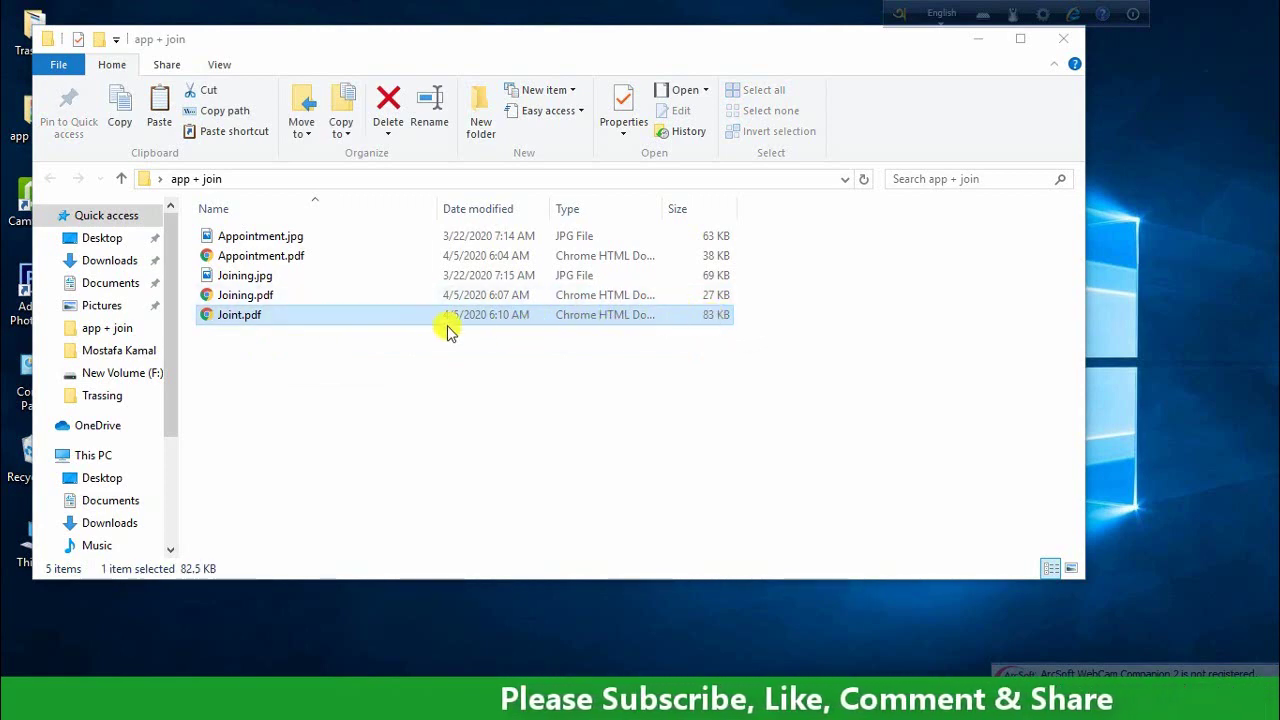
left_click(321, 318)
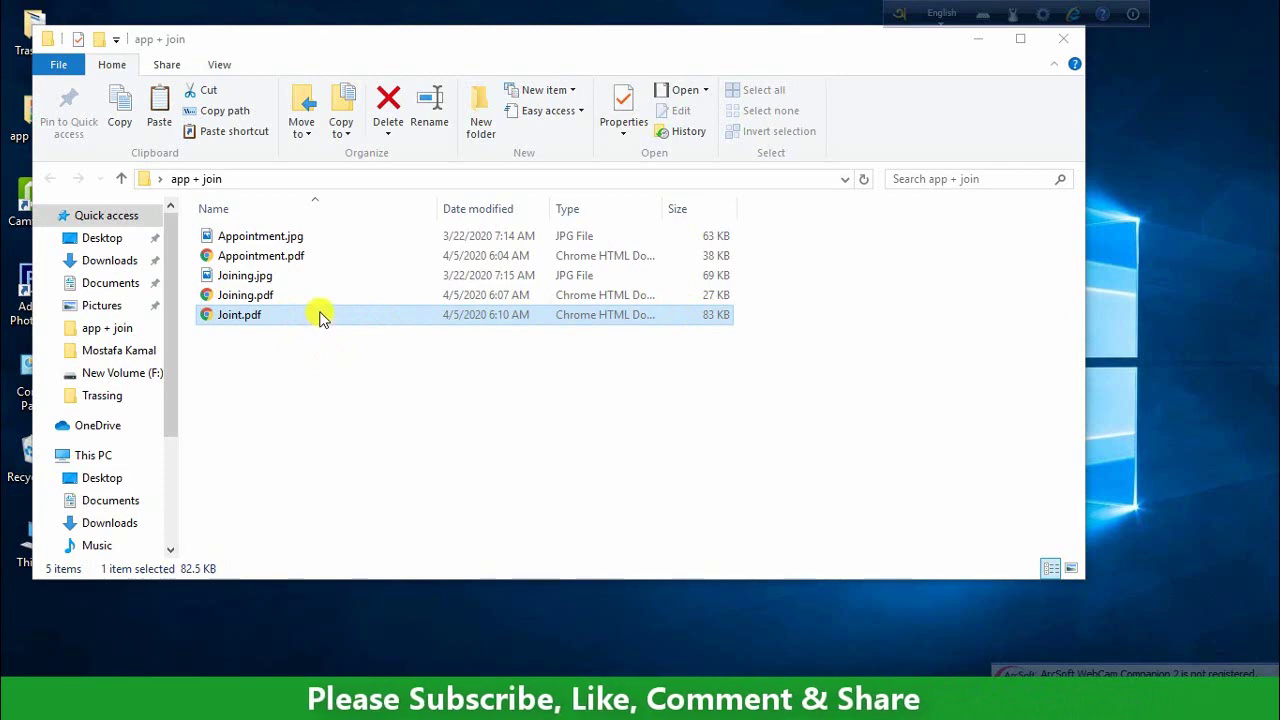
right_click(321, 318)
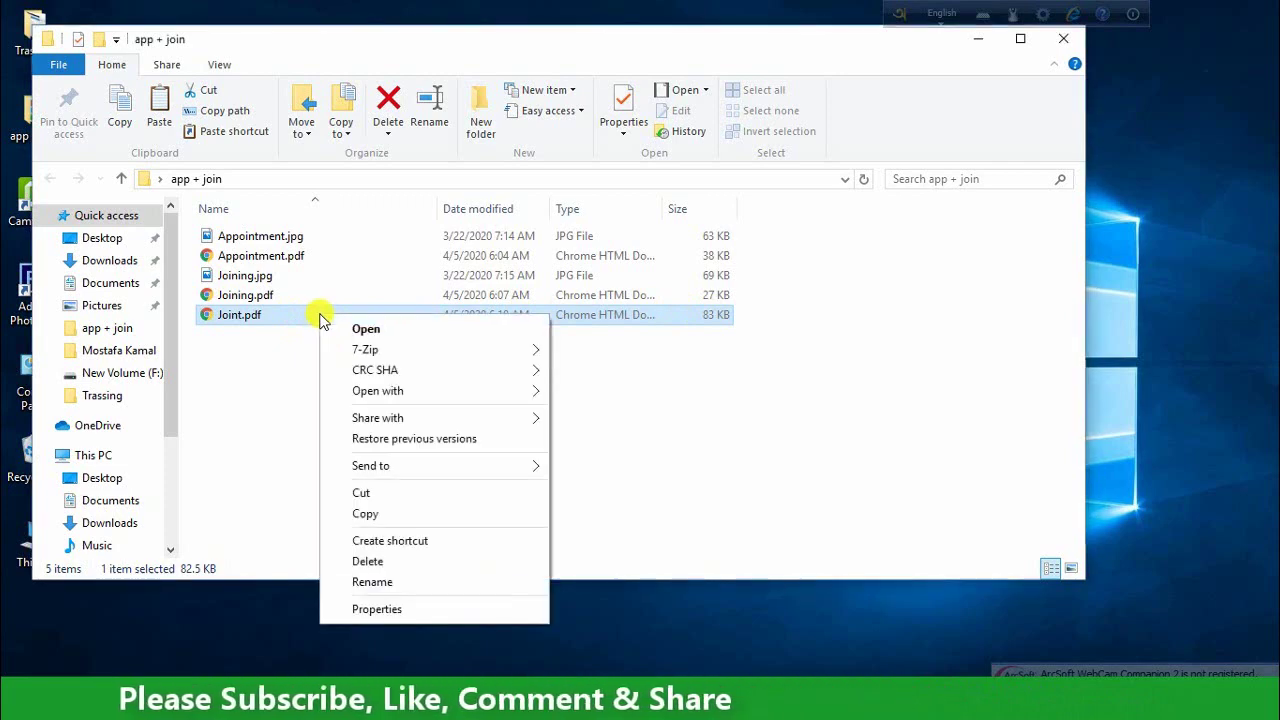
left_click(435, 612)
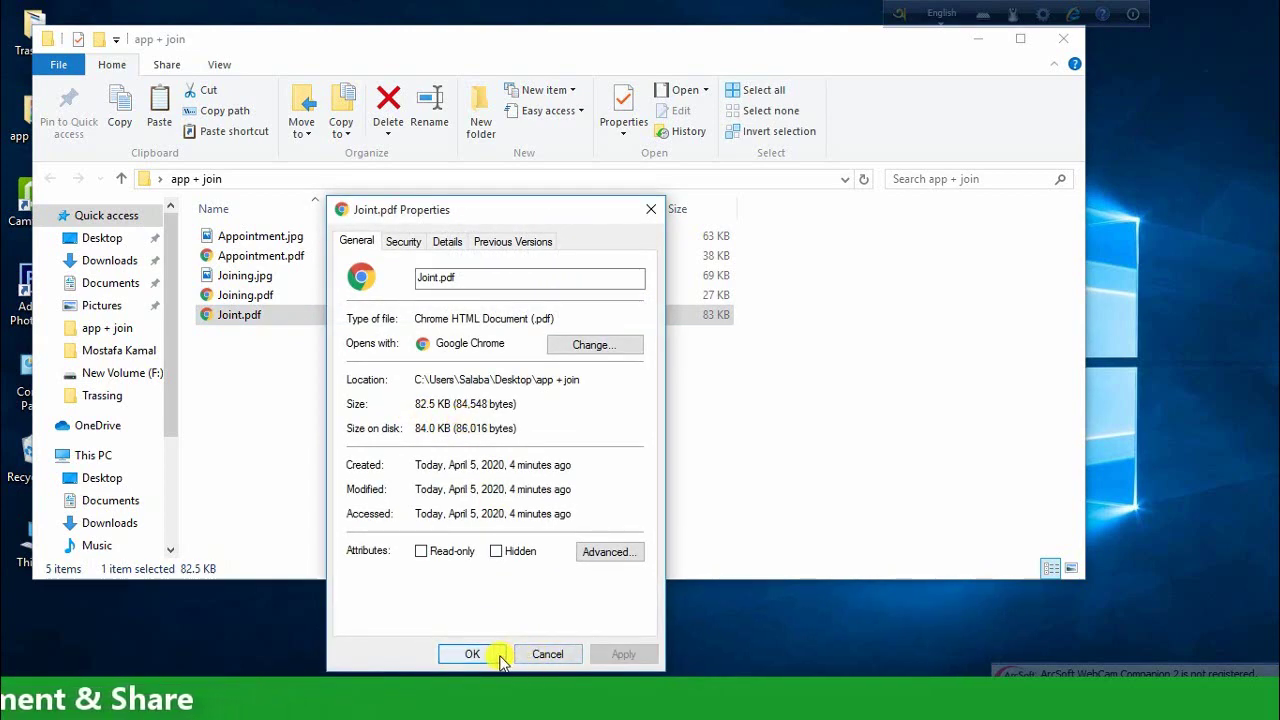
left_click(499, 656)
left_click(322, 240)
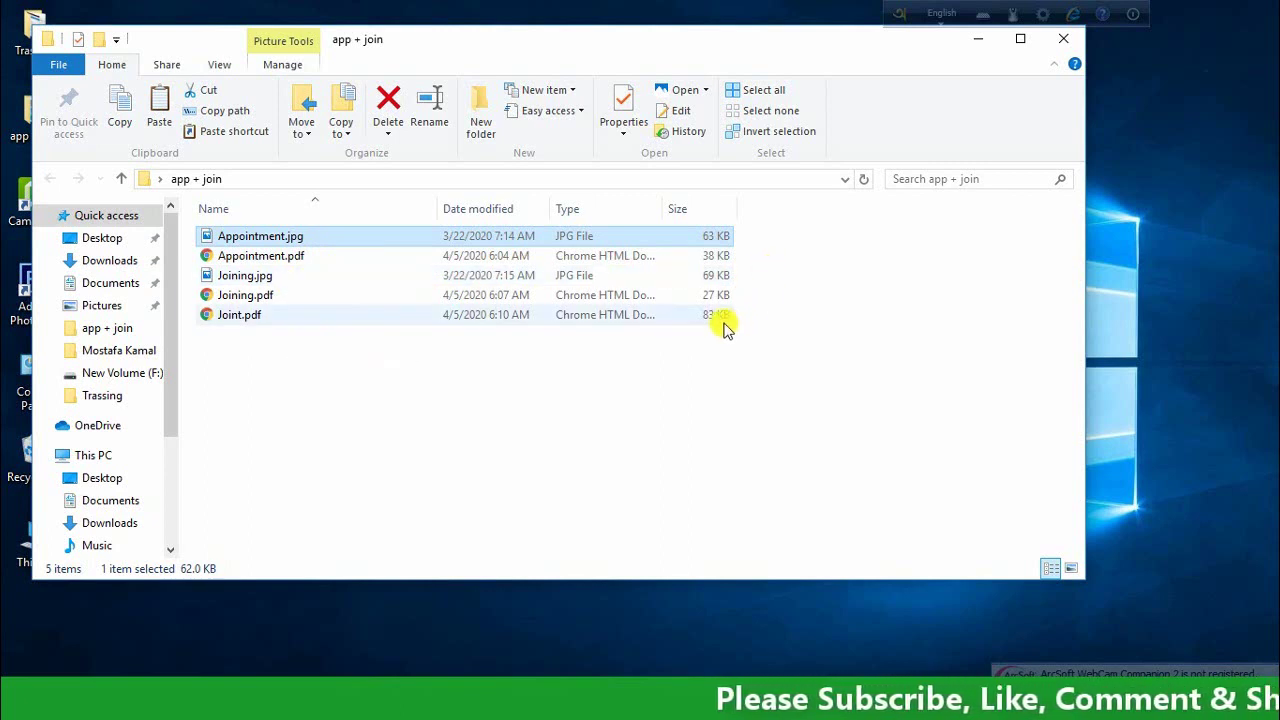
Open Joint.pdf in Chrome and review both of its pages
left_click(340, 315)
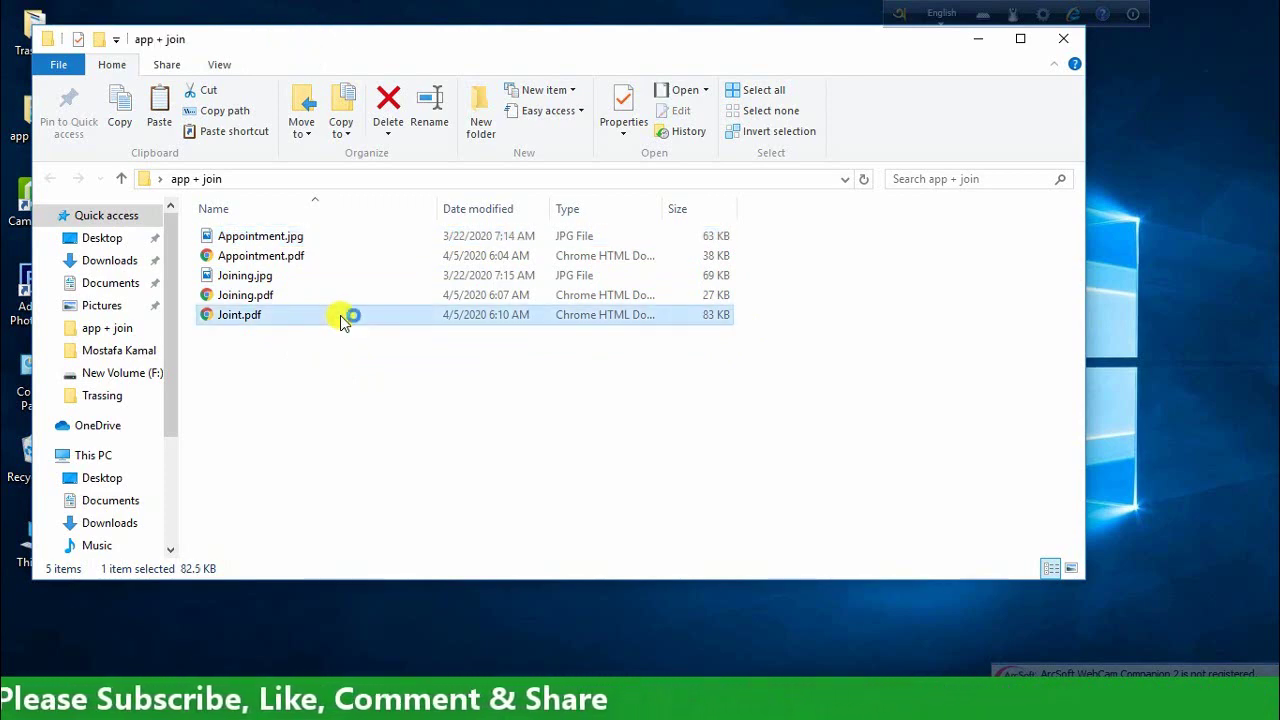
double_click(340, 315)
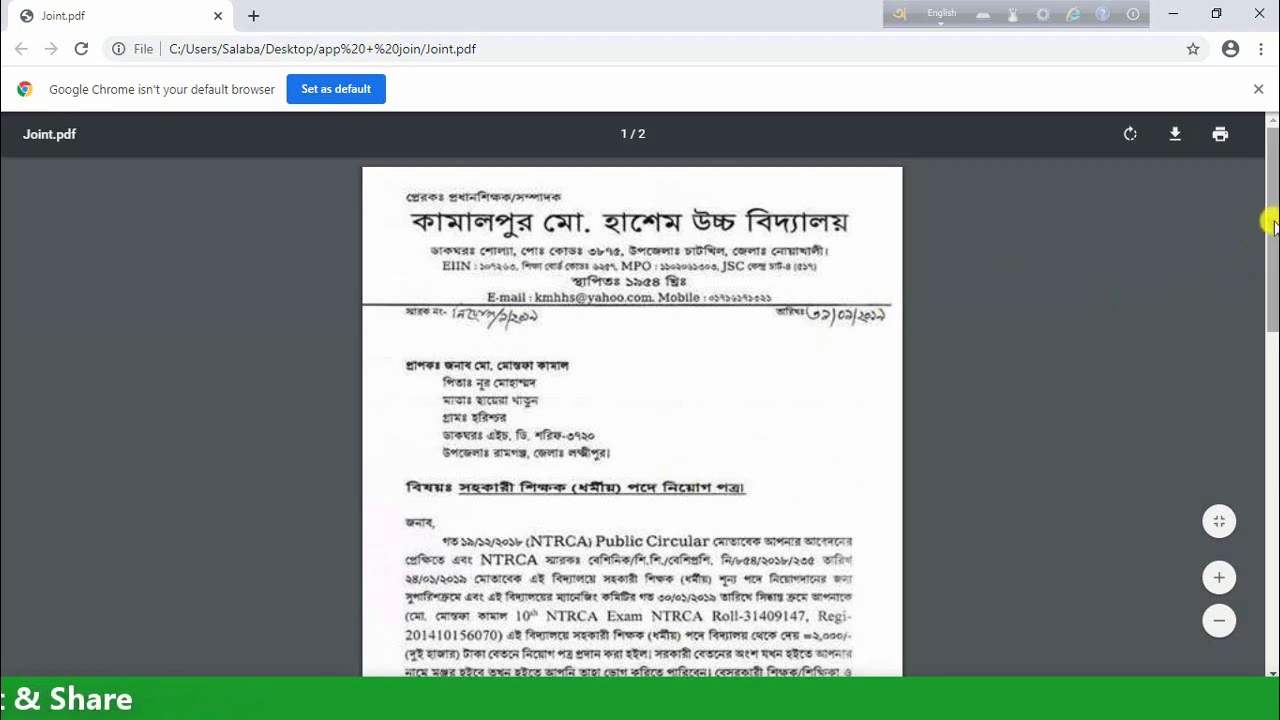
left_click_drag(1270, 225, 1265, 386)
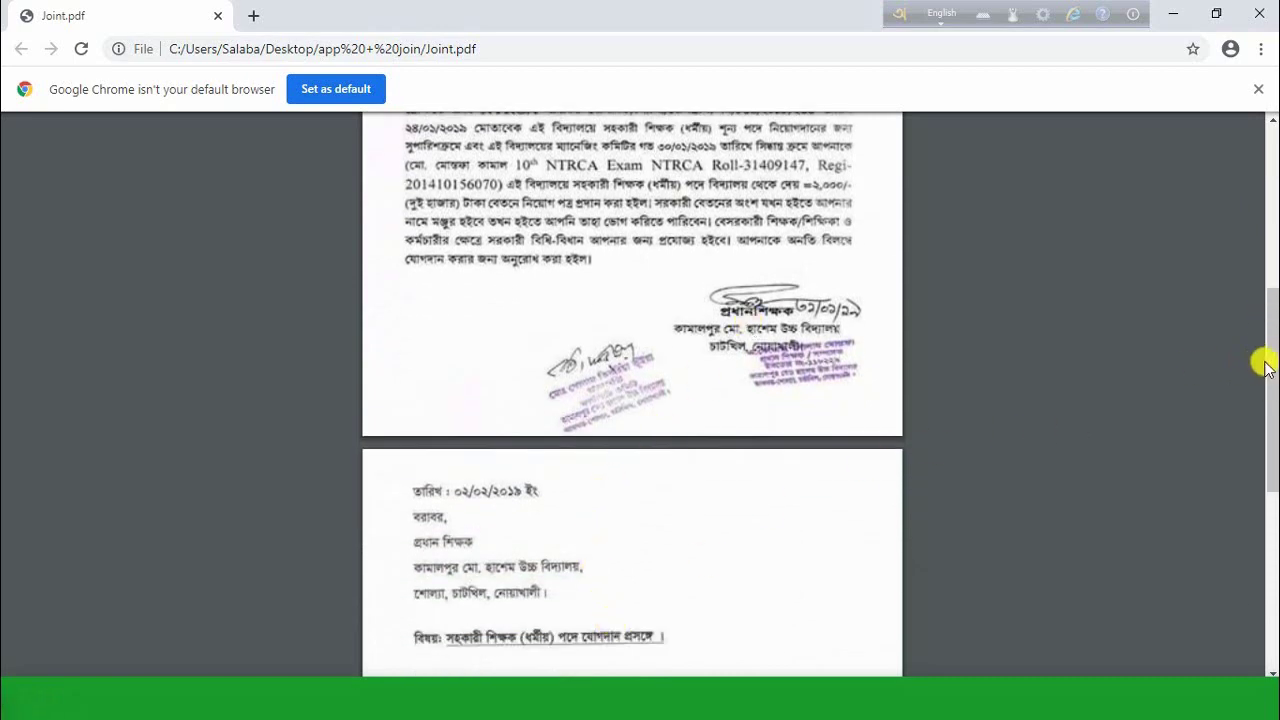
left_click_drag(1270, 370, 1266, 566)
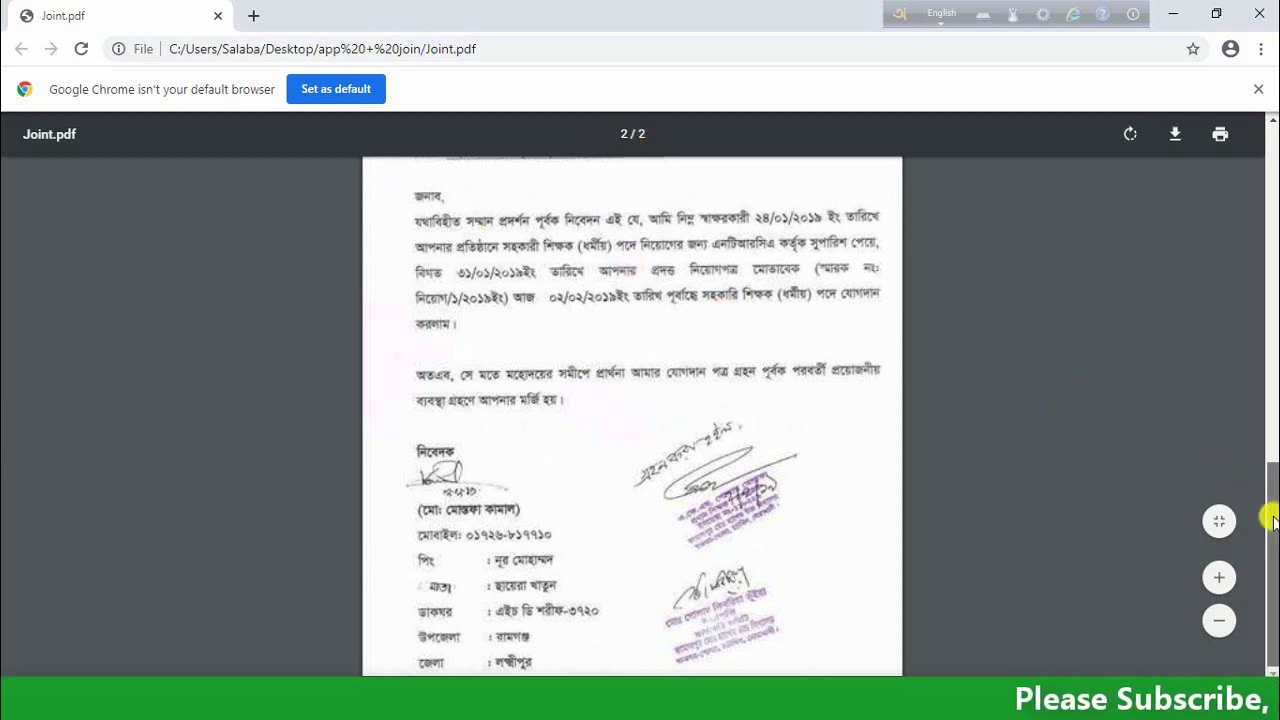
left_click_drag(1268, 520, 1251, 149)
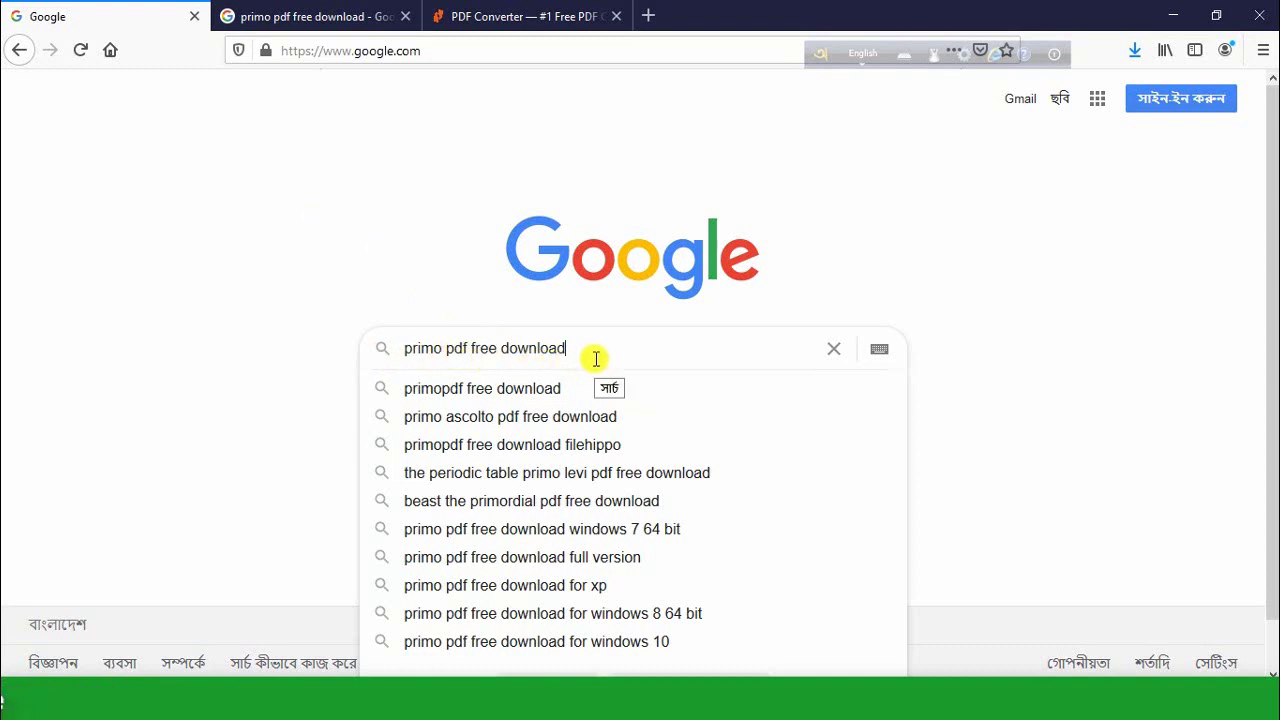
In Firefox, view the Google results for "primo pdf free download" and the PrimoPDF download page
left_click(307, 18)
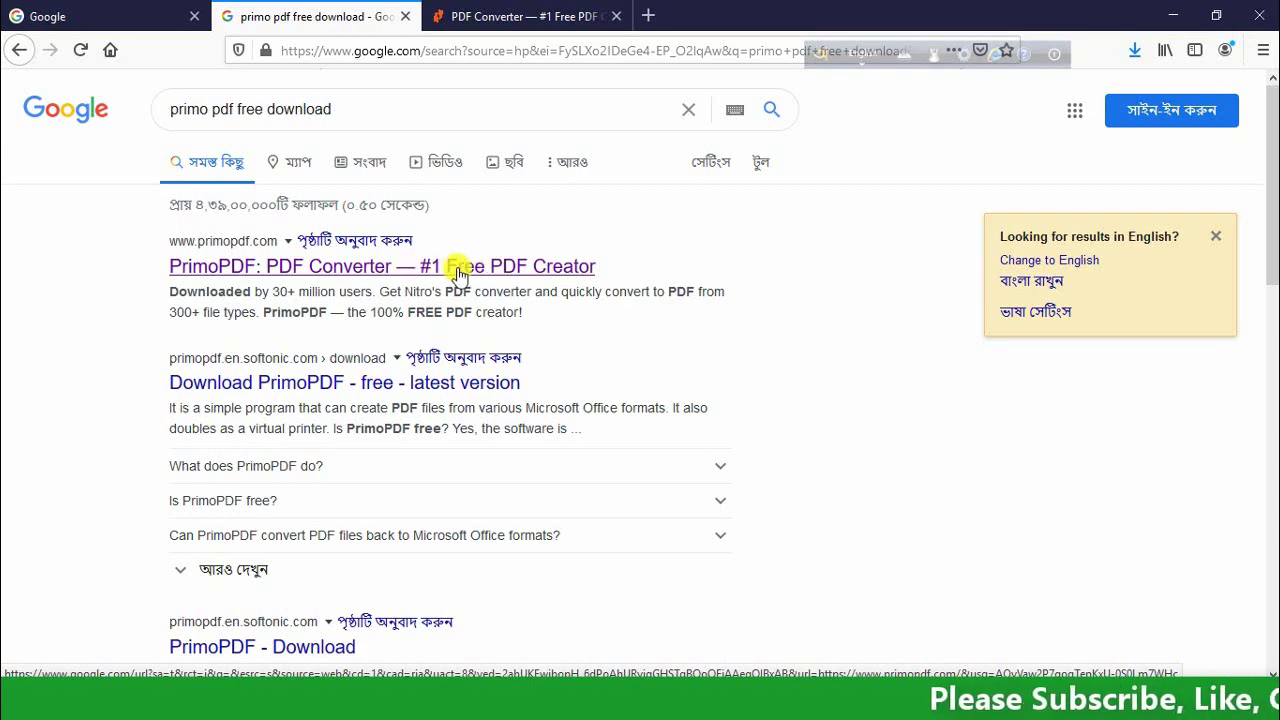
left_click(491, 18)
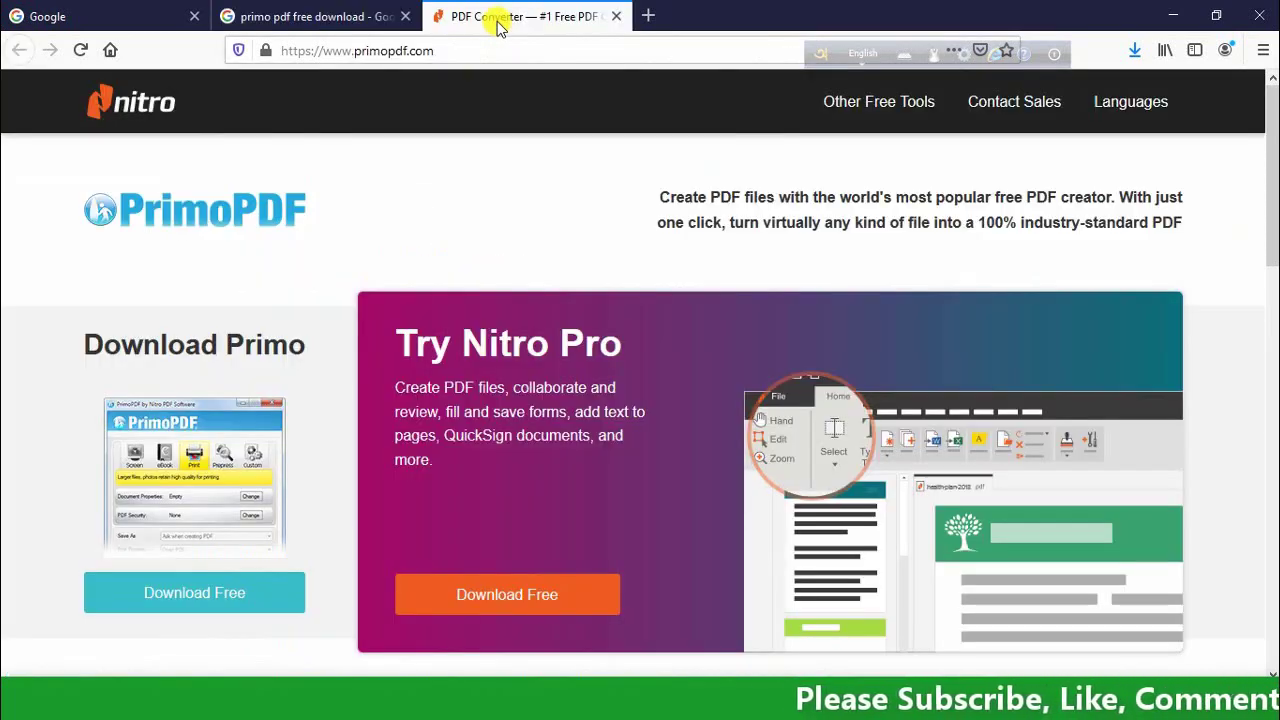